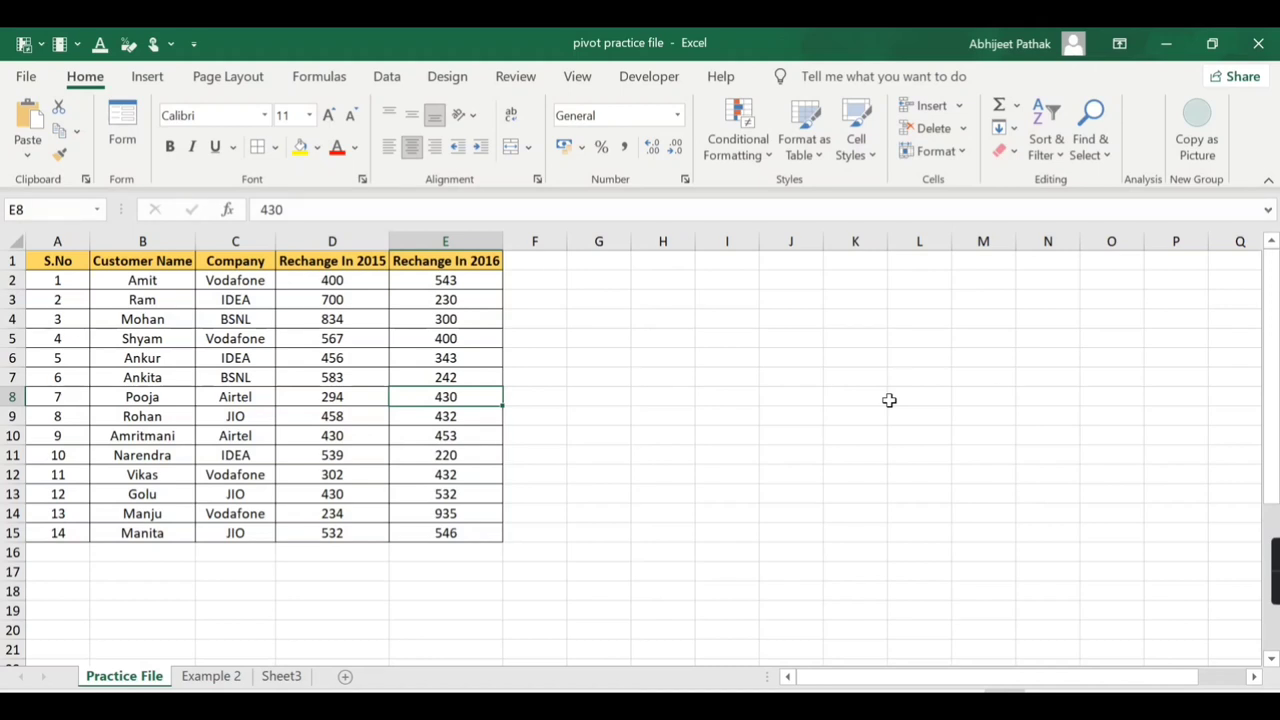
Step: Review the S.No, Customer Name, Company and Rechange In 2015/2016 headers, then show the Insert ribbon
click(58, 260)
click(145, 262)
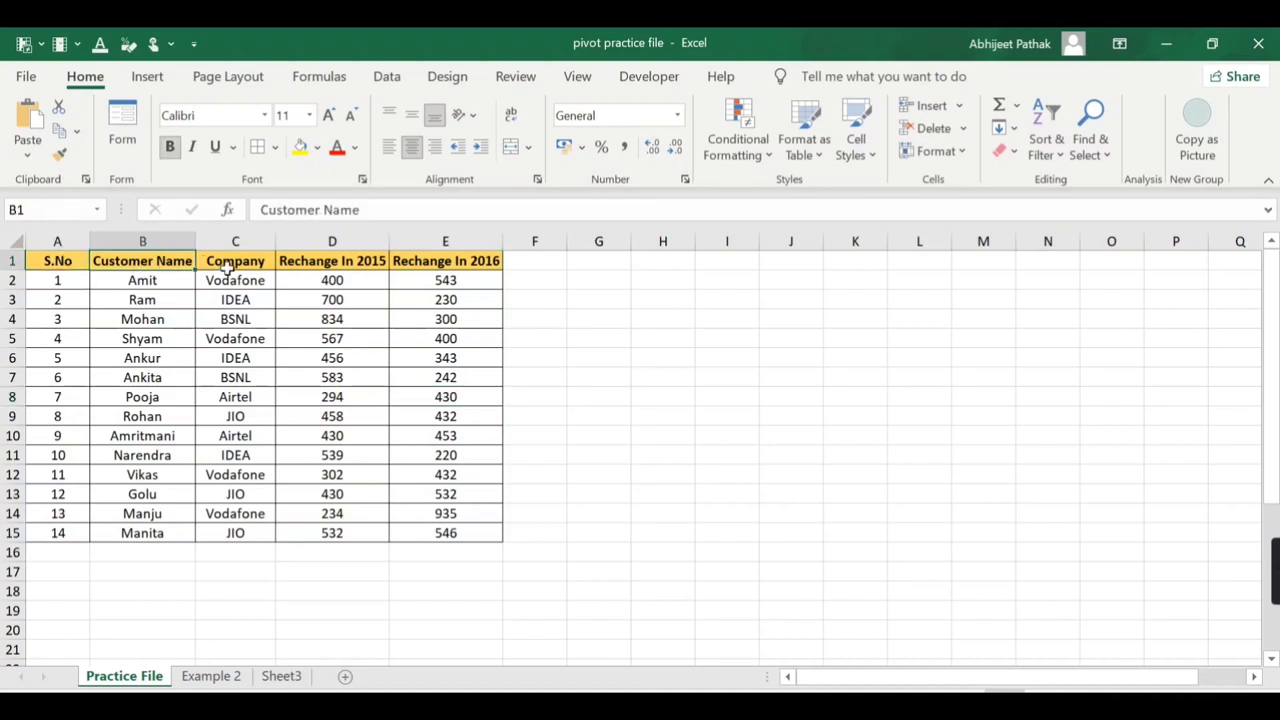
click(232, 264)
click(318, 265)
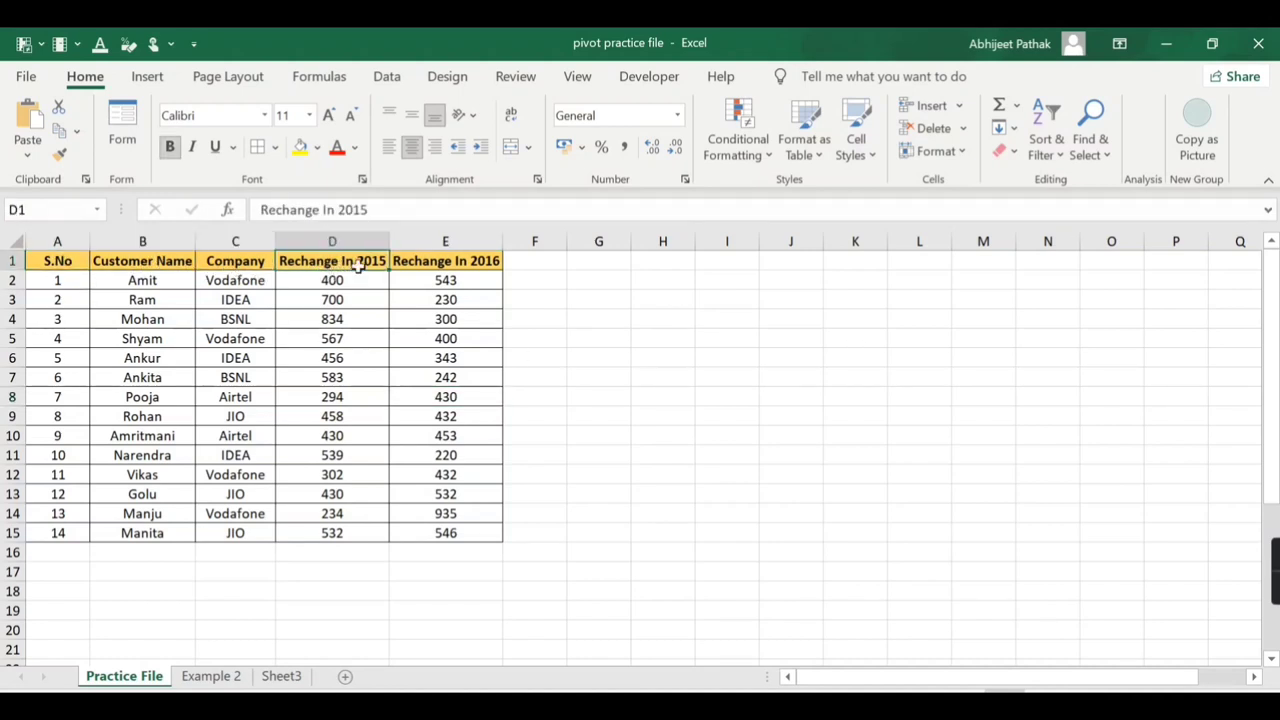
click(428, 263)
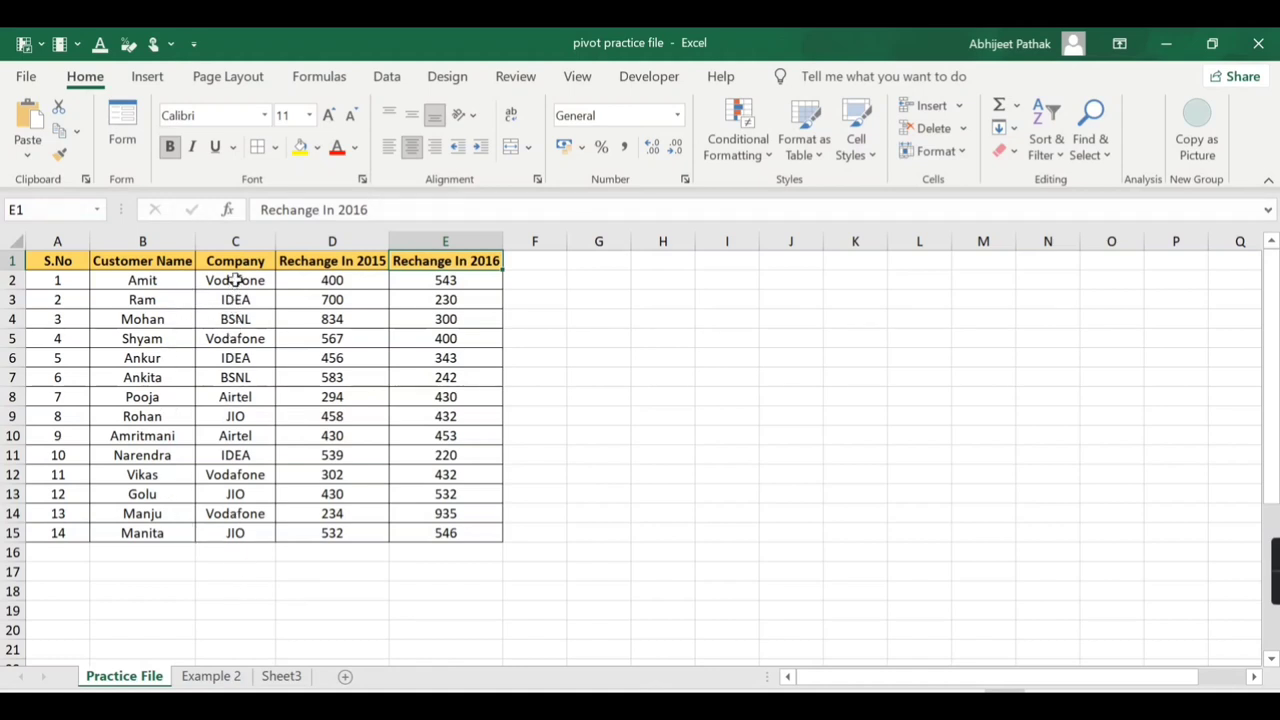
click(235, 262)
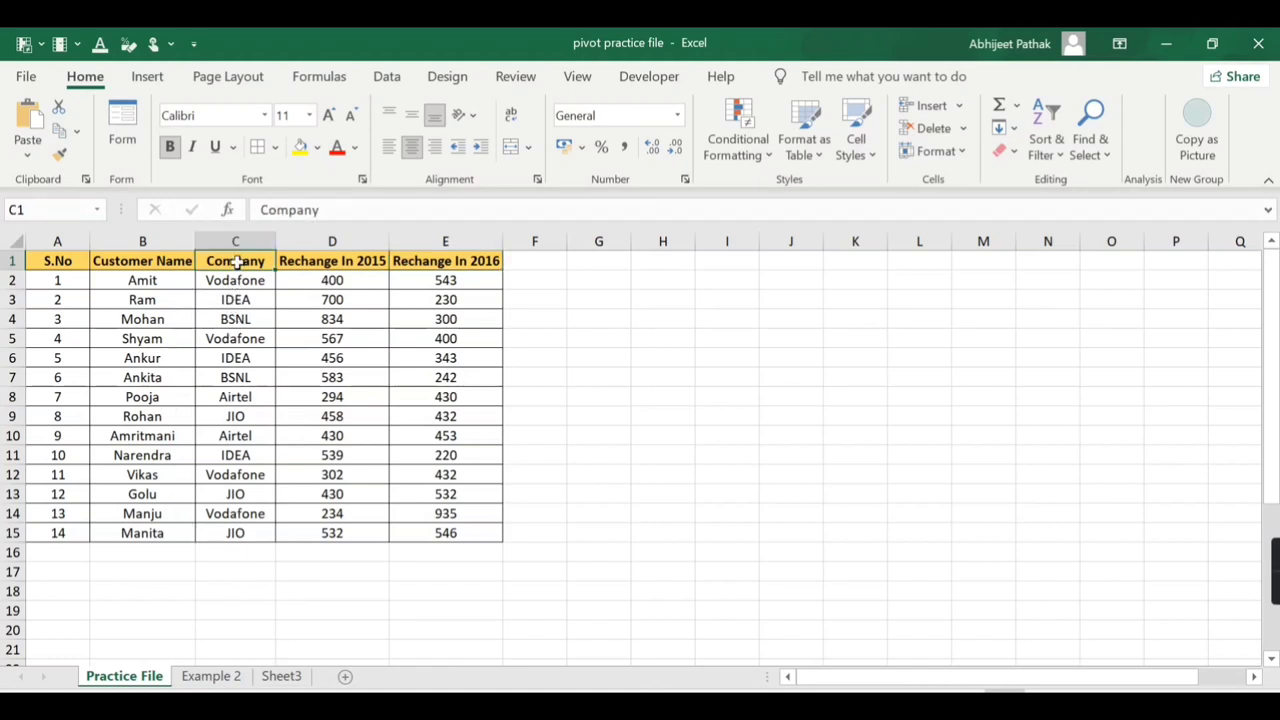
click(150, 80)
Step: Insert an empty PivotTable from A1:E15 at cell G5 on the existing worksheet
key(Down)
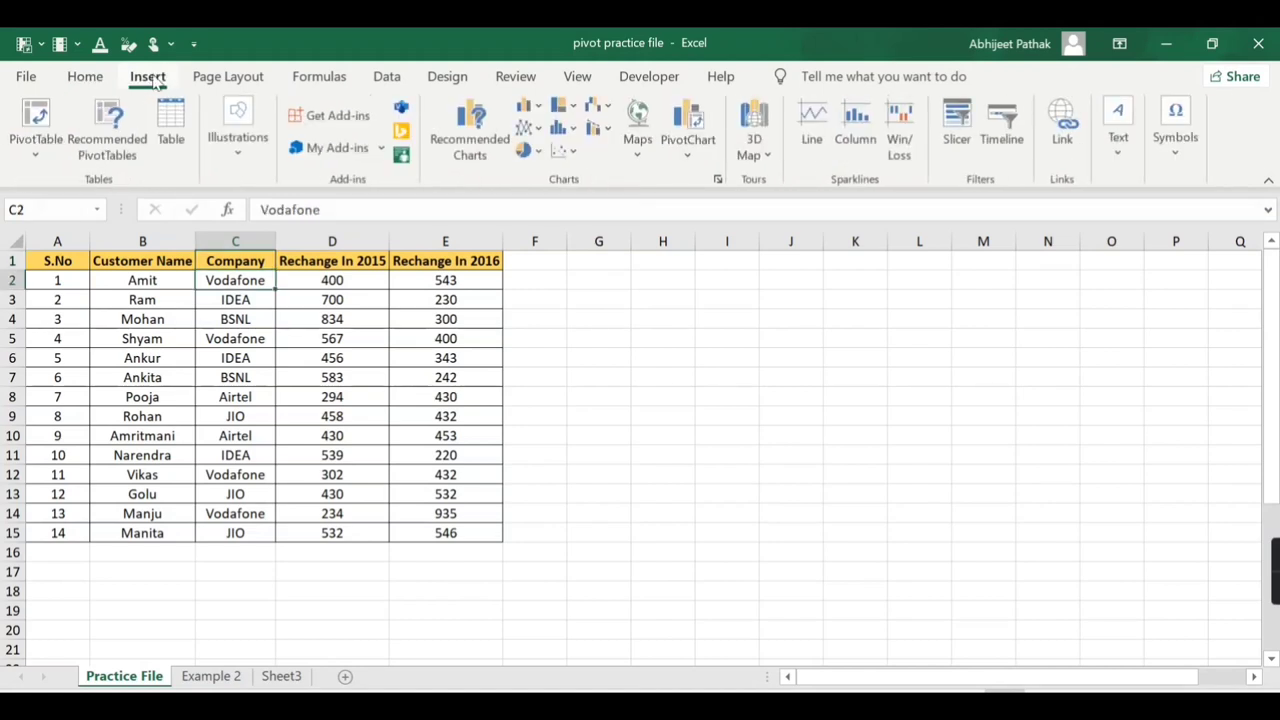
click(36, 120)
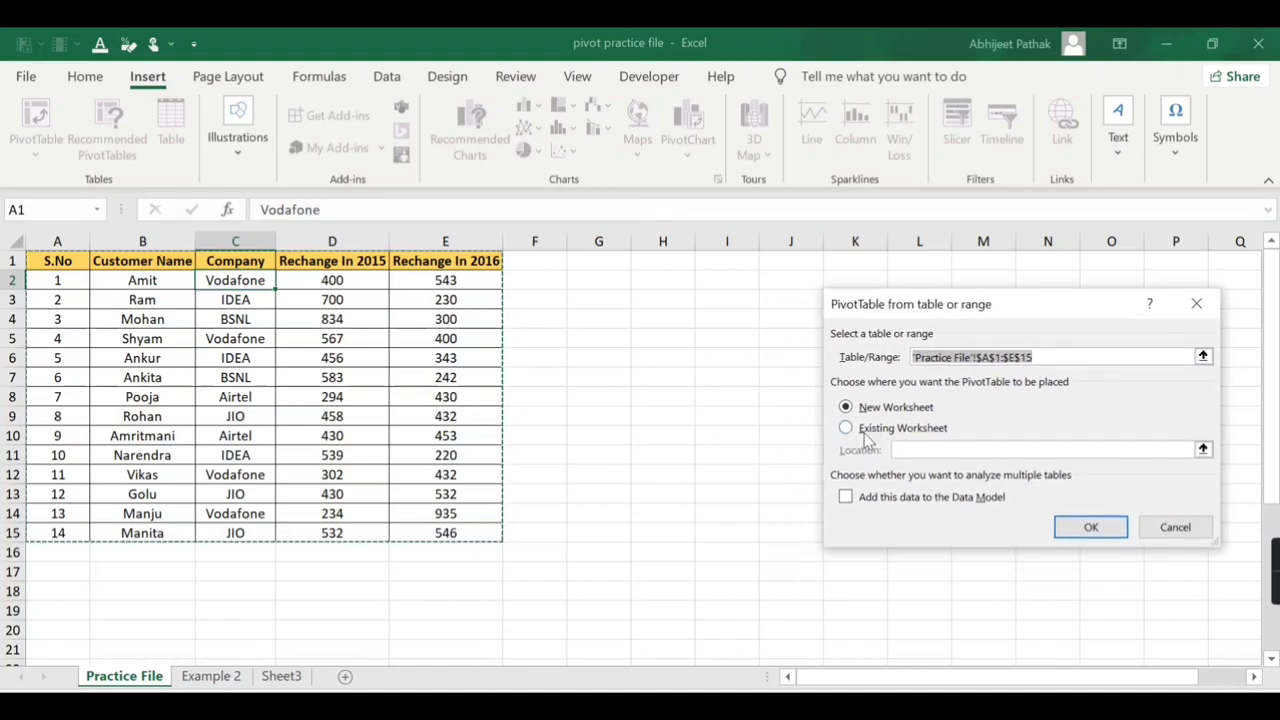
click(872, 428)
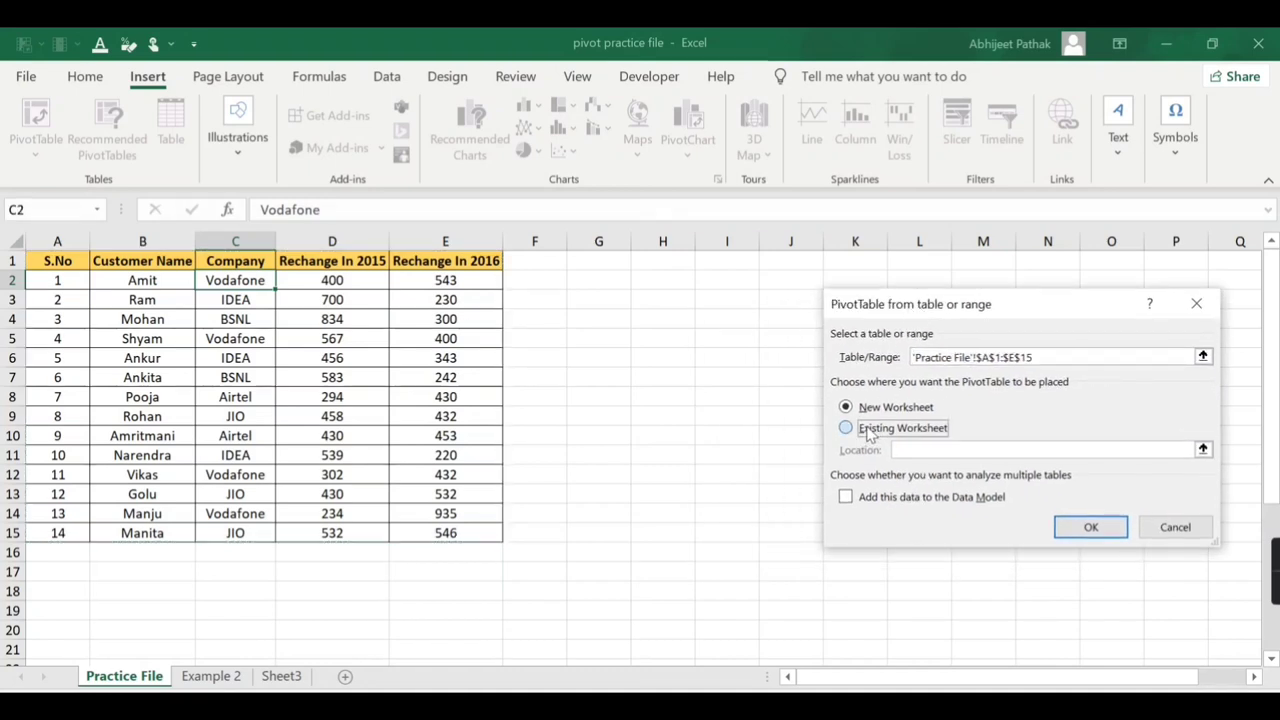
click(604, 342)
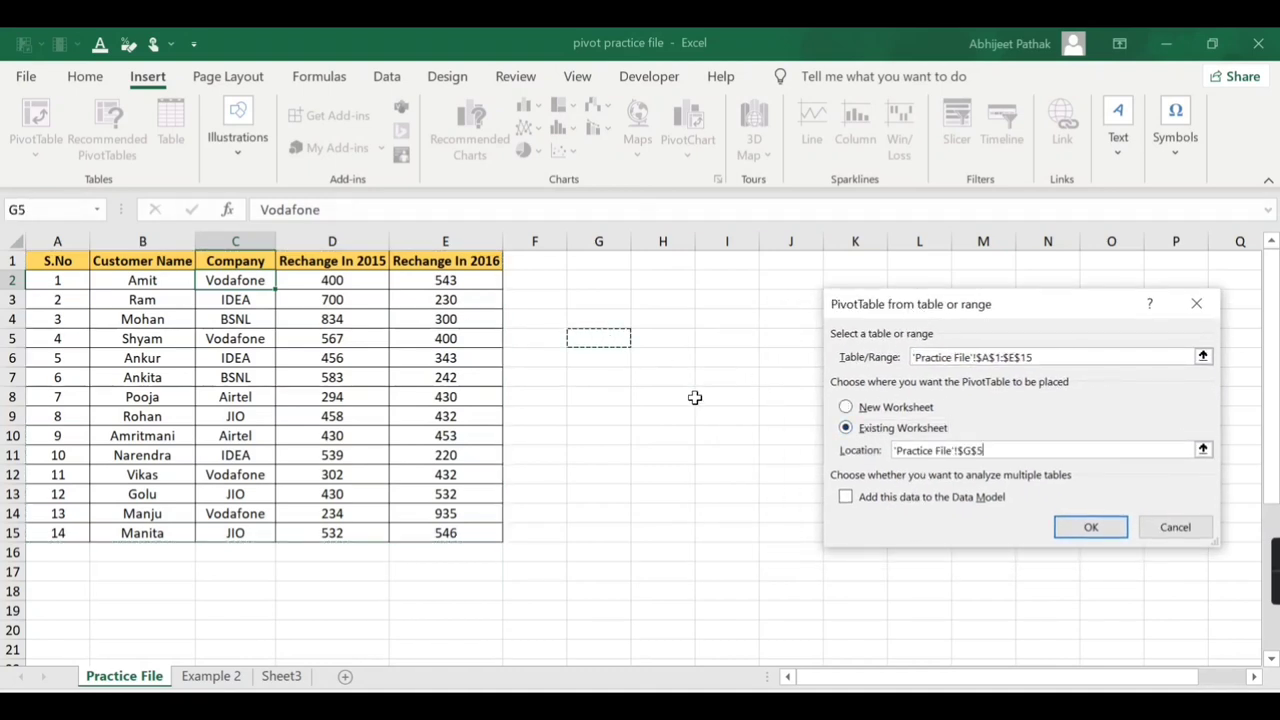
click(1091, 537)
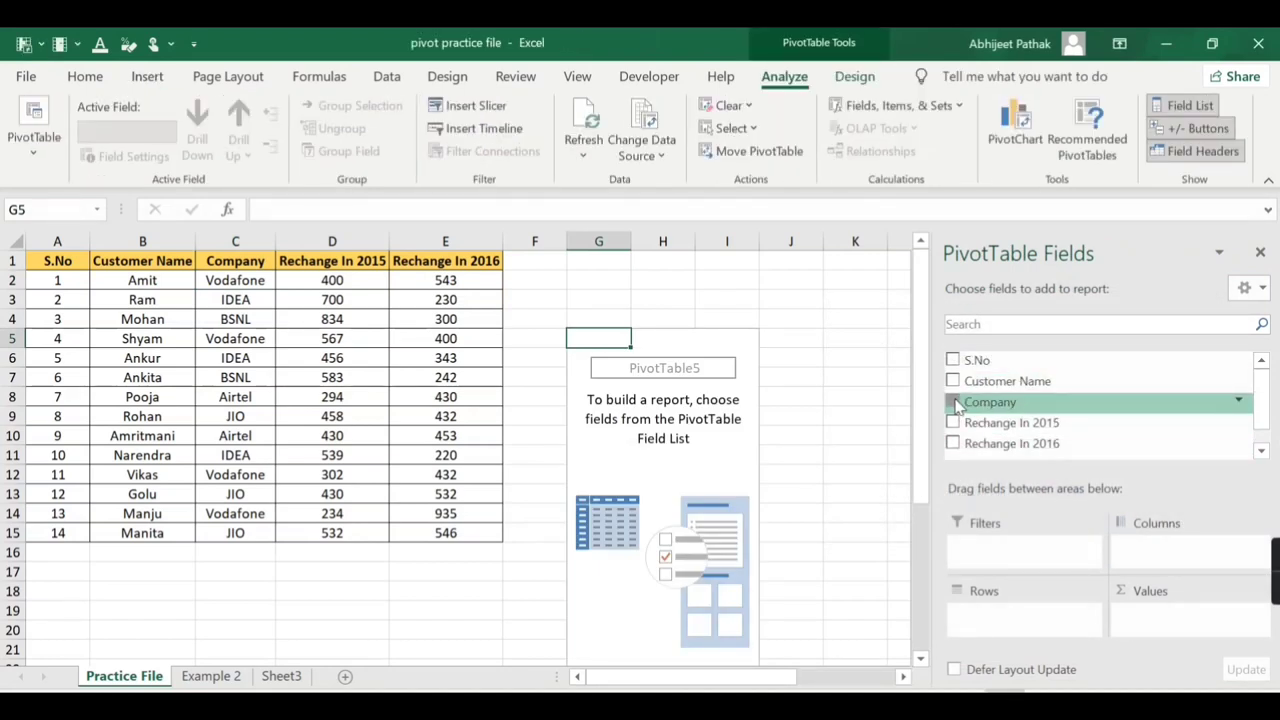
click(954, 403)
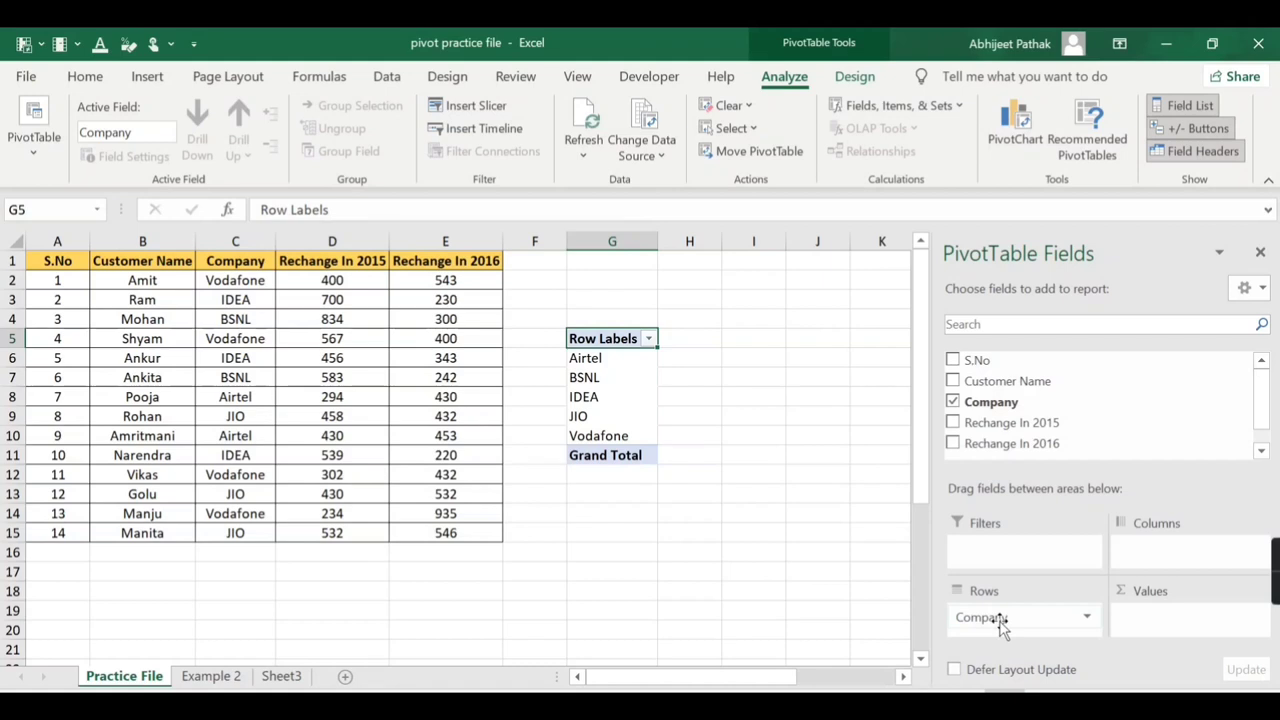
drag(991, 401, 1150, 632)
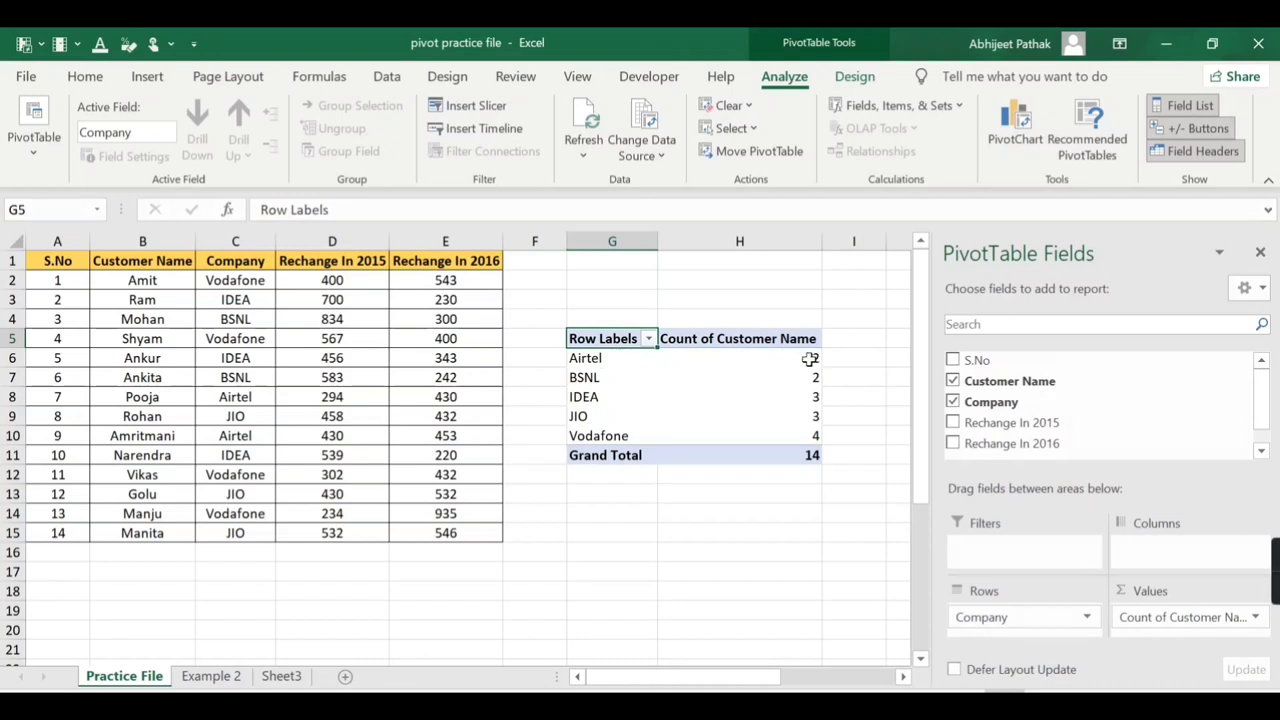
mouse_move(815, 360)
key(ctrl+z)
key(ctrl+z)
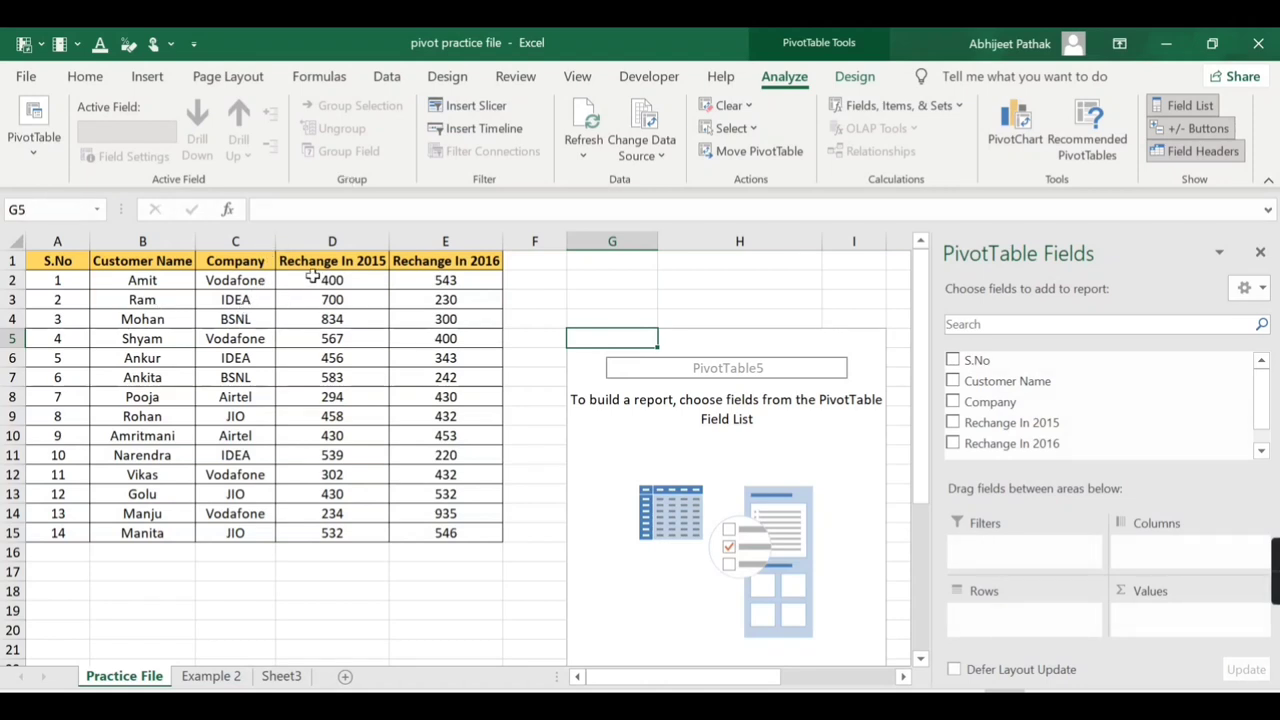
click(160, 264)
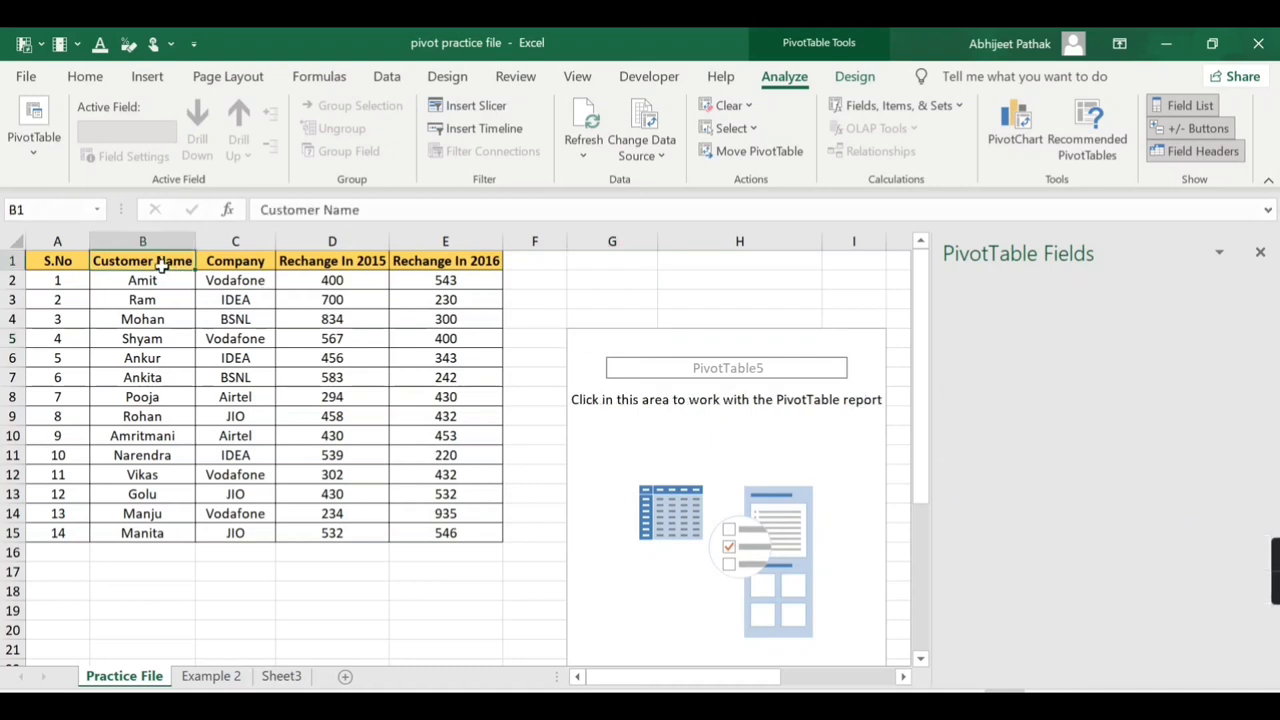
click(712, 458)
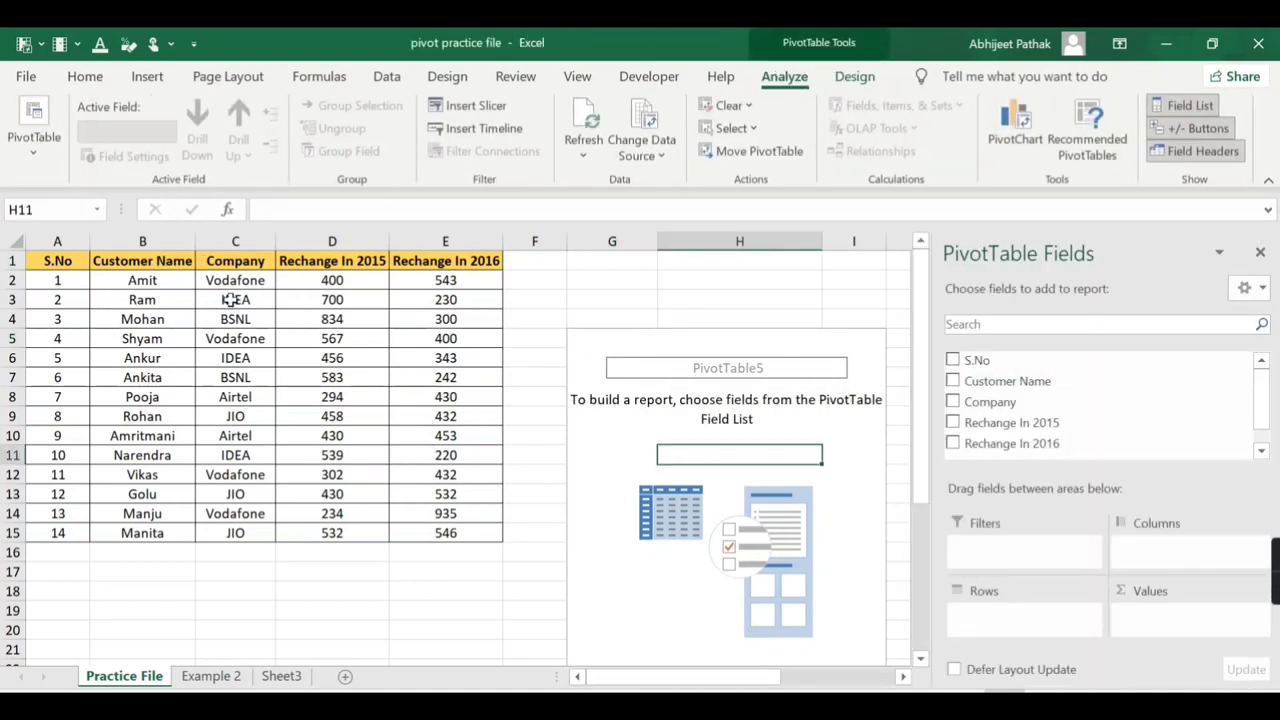
click(953, 381)
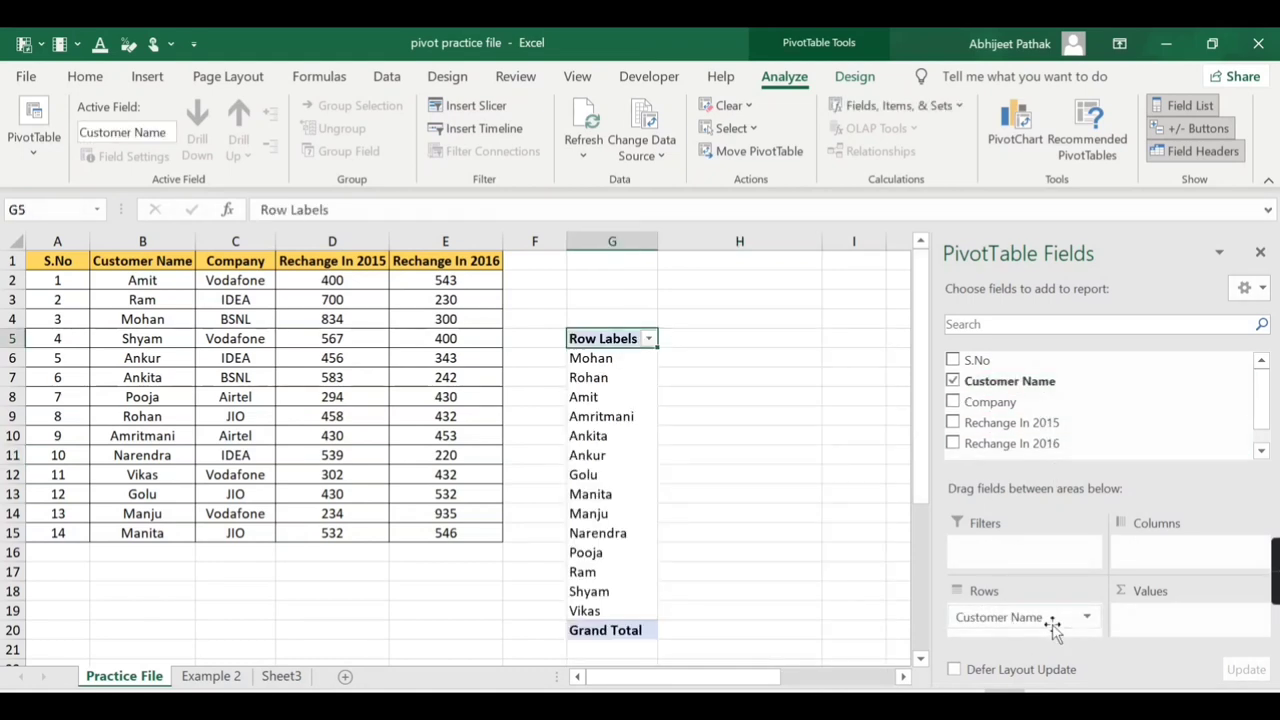
drag(1052, 628, 1000, 378)
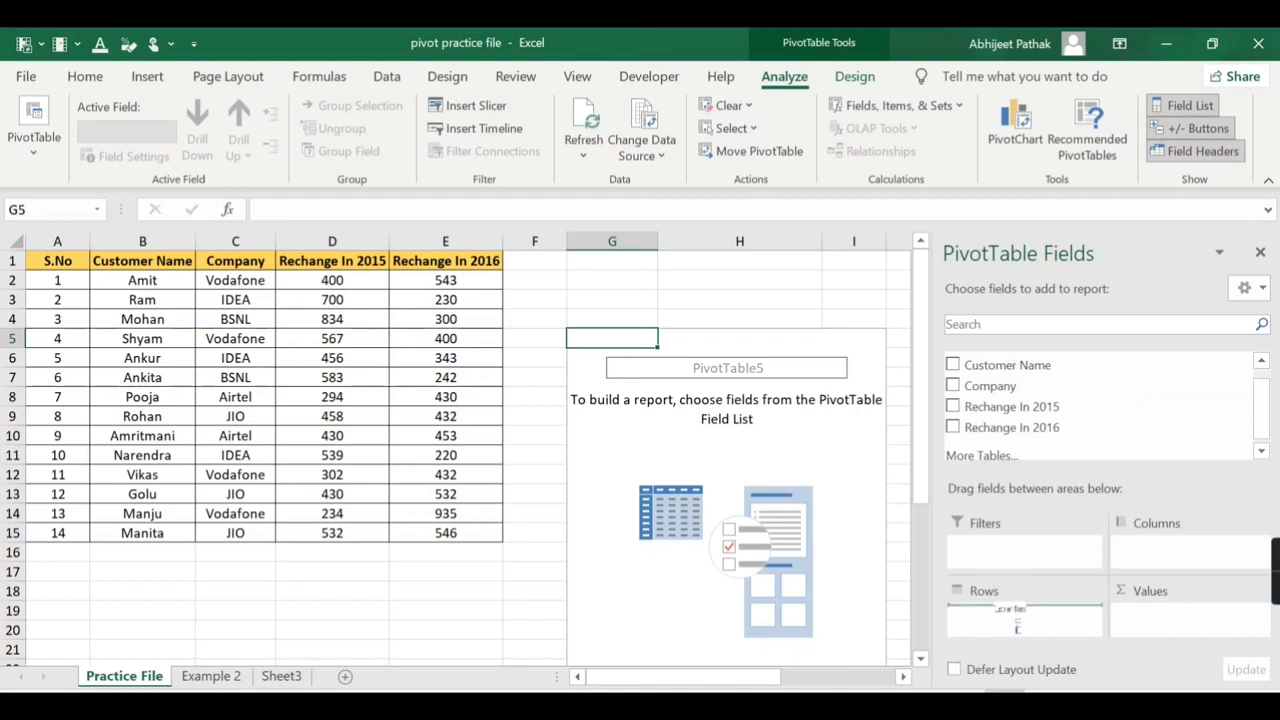
drag(1017, 626, 1017, 620)
click(953, 365)
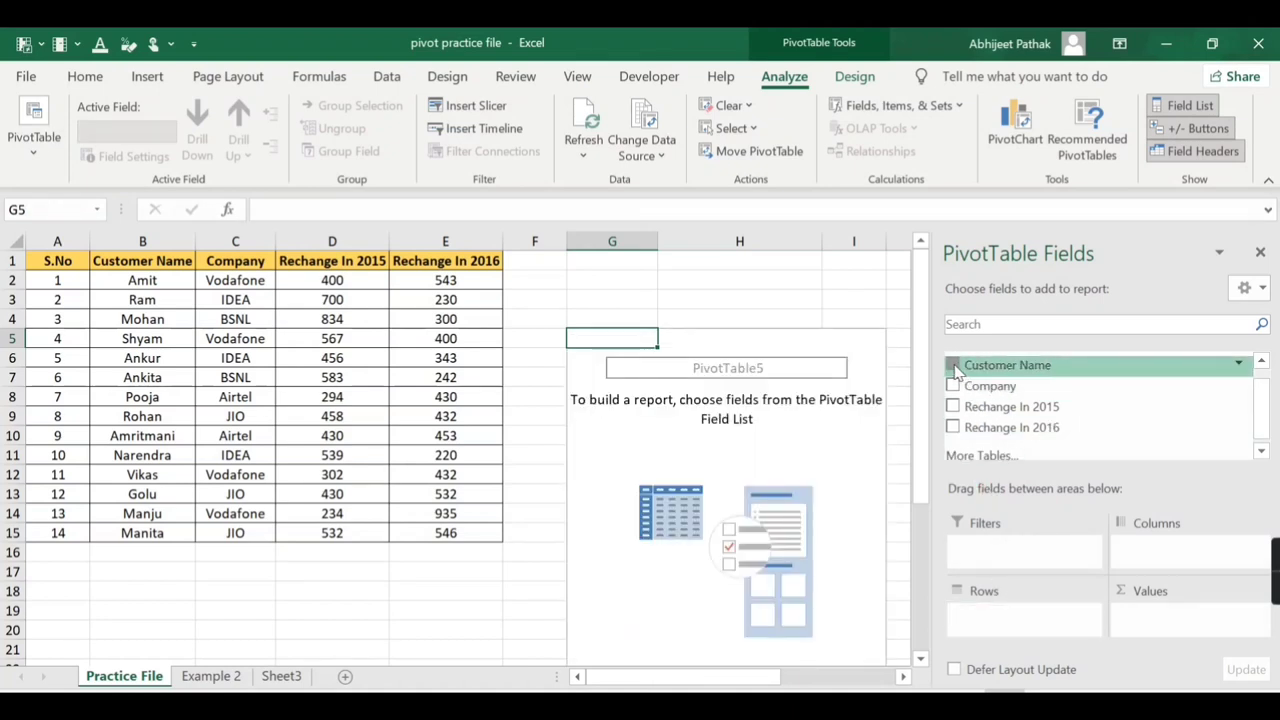
click(953, 365)
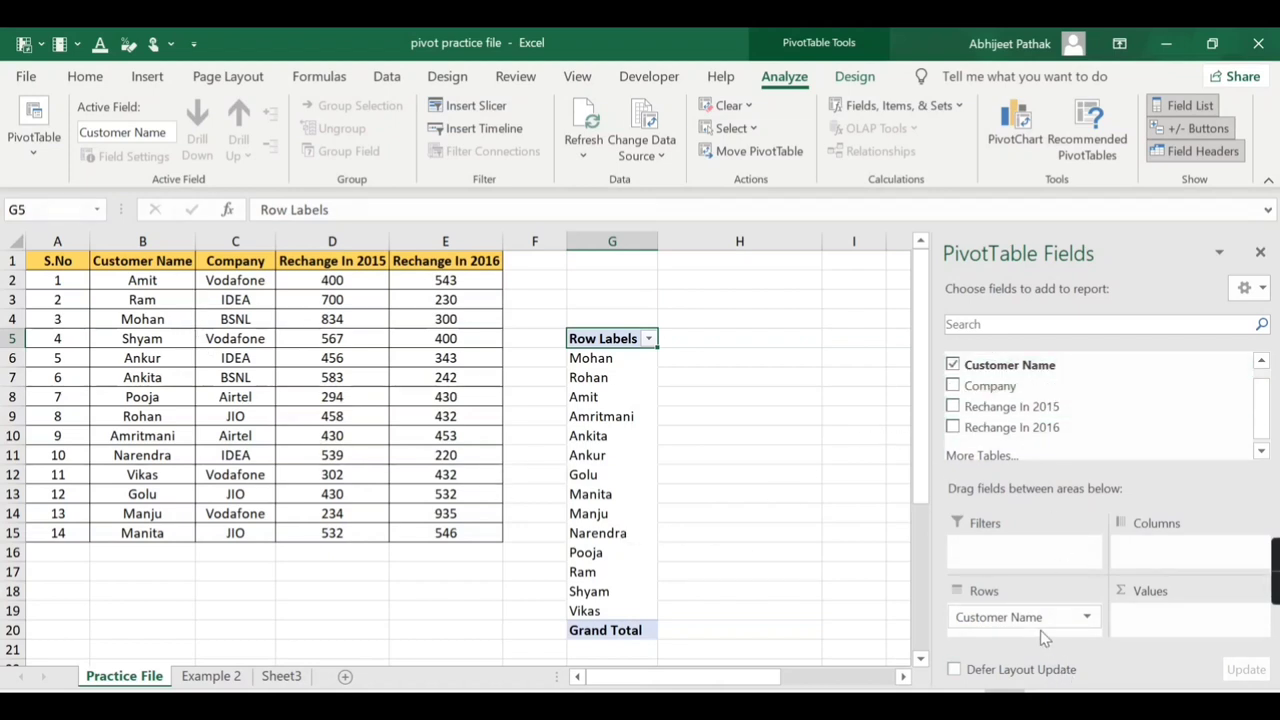
drag(1040, 628, 1000, 366)
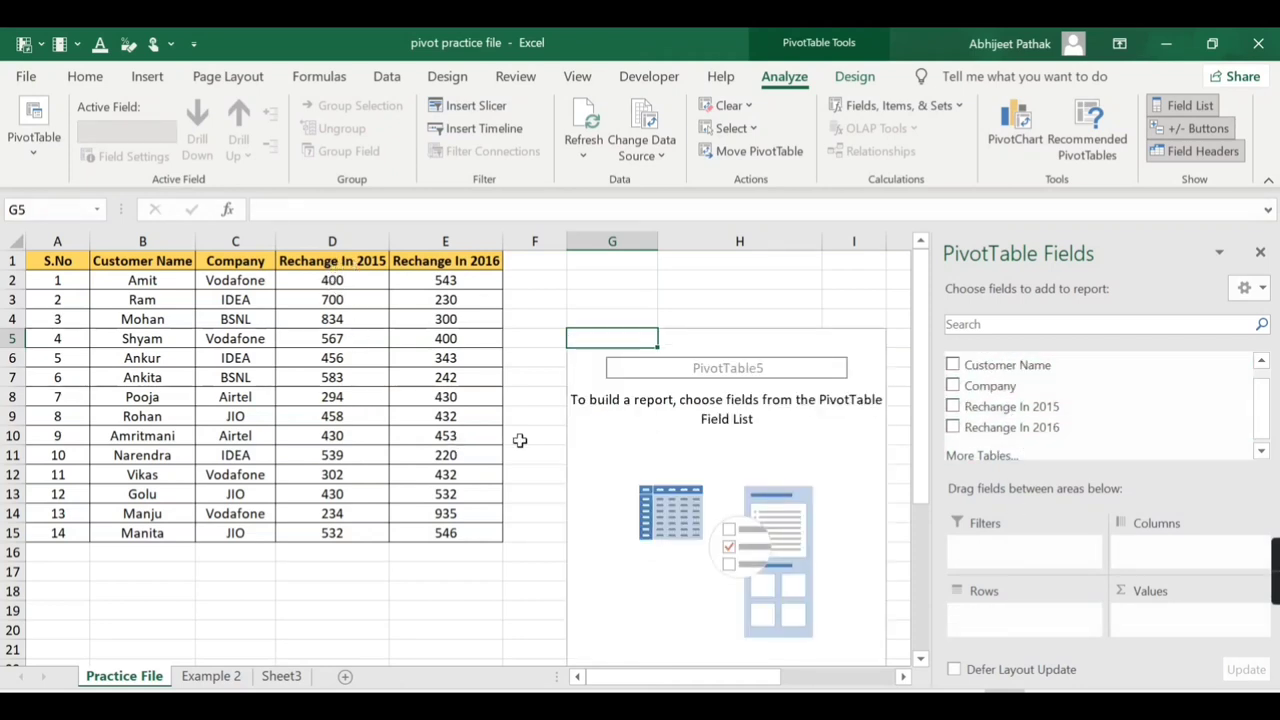
Step: Add and then remove the Rechange In 2015 field in the PivotTable Fields list
click(954, 408)
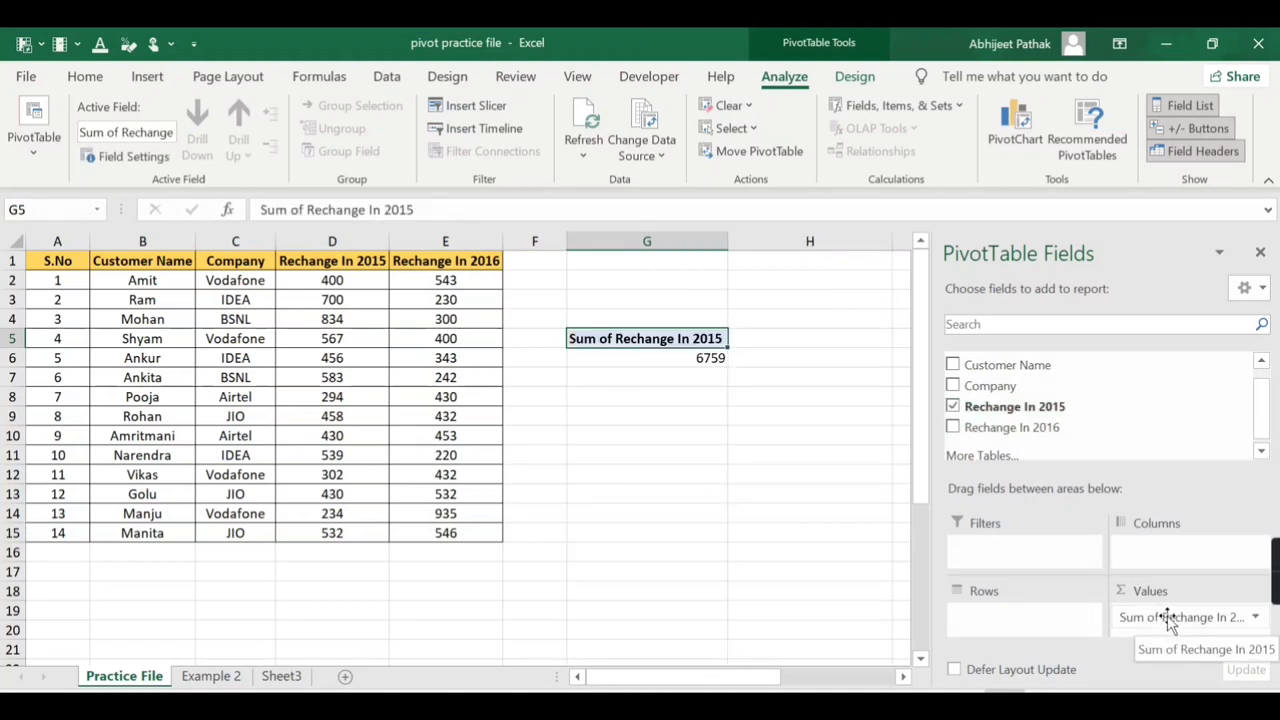
click(953, 407)
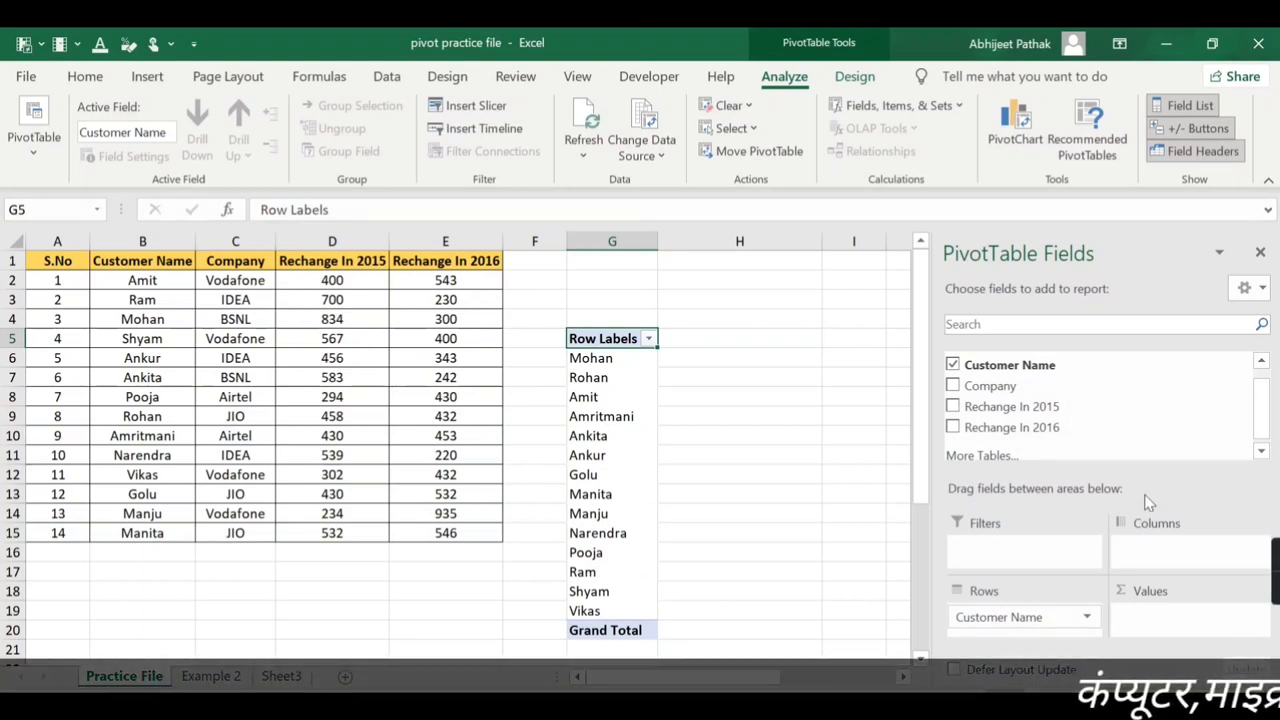
Step: Drop Company into the Columns area so Airtel, BSNL, IDEA, JIO and Vodafone run across
click(952, 387)
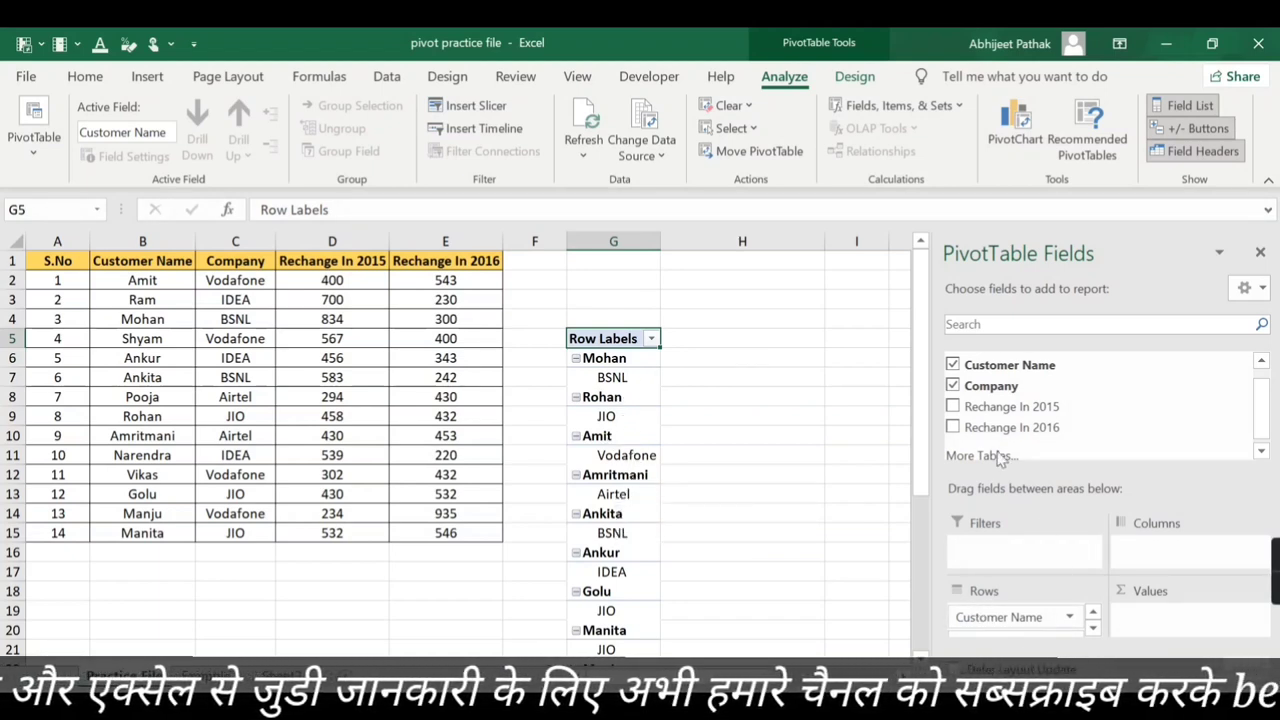
click(952, 386)
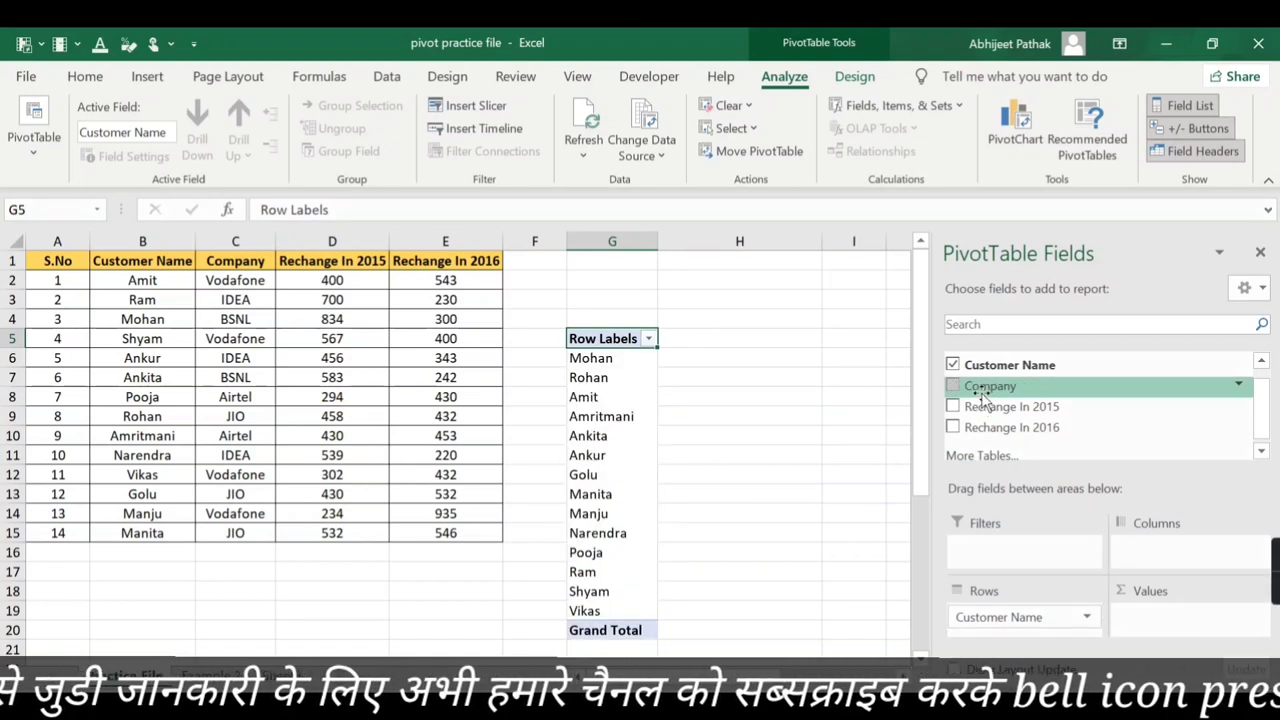
drag(988, 395, 1160, 550)
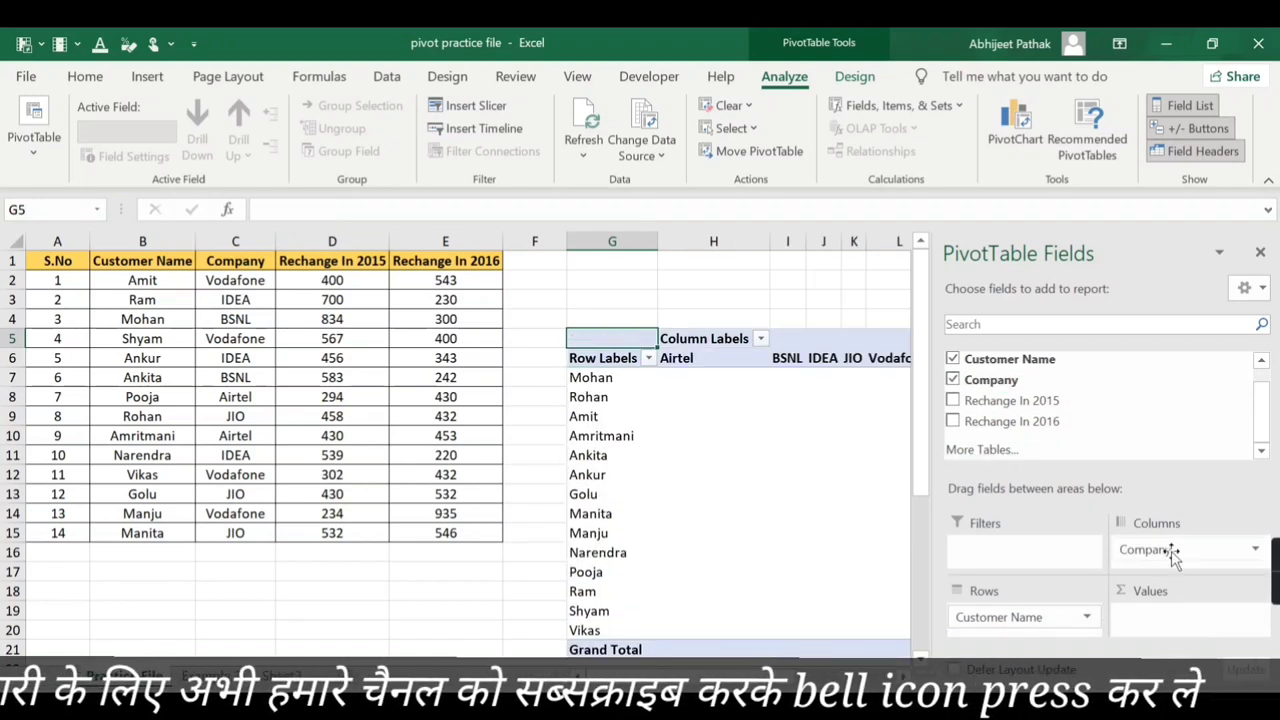
scroll(500, 420, right, 3)
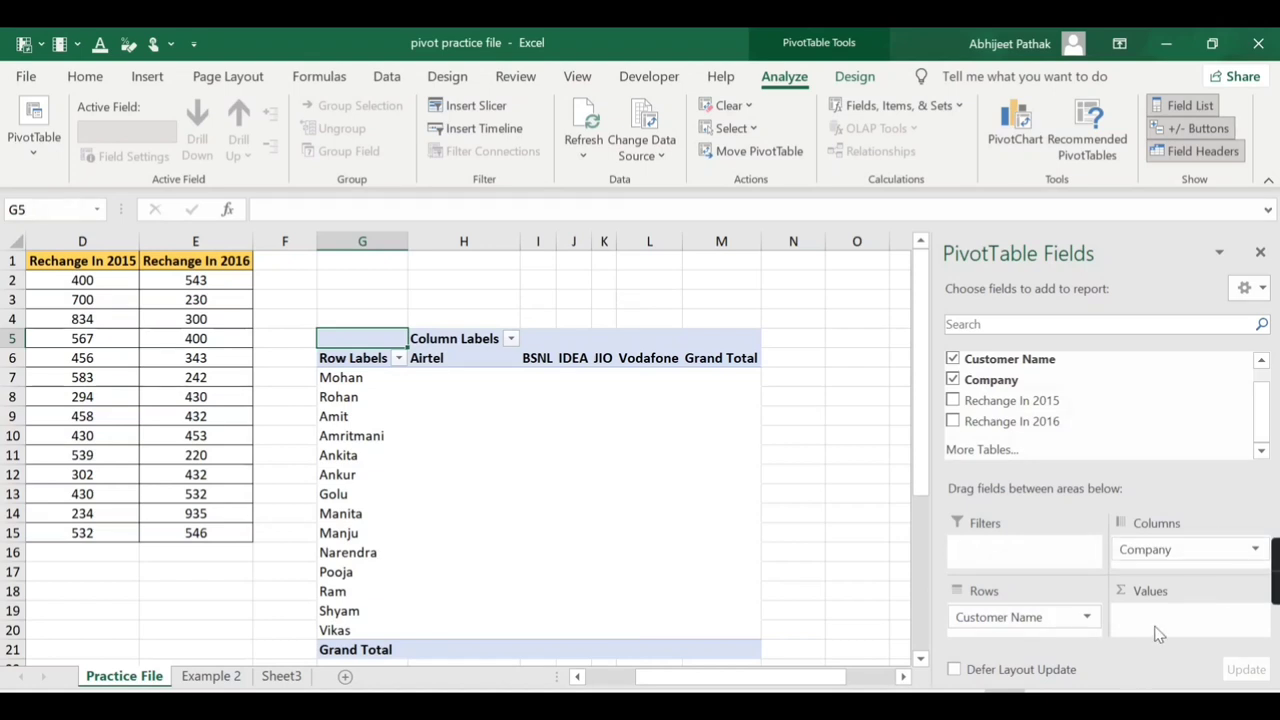
scroll(1050, 410, up, 1)
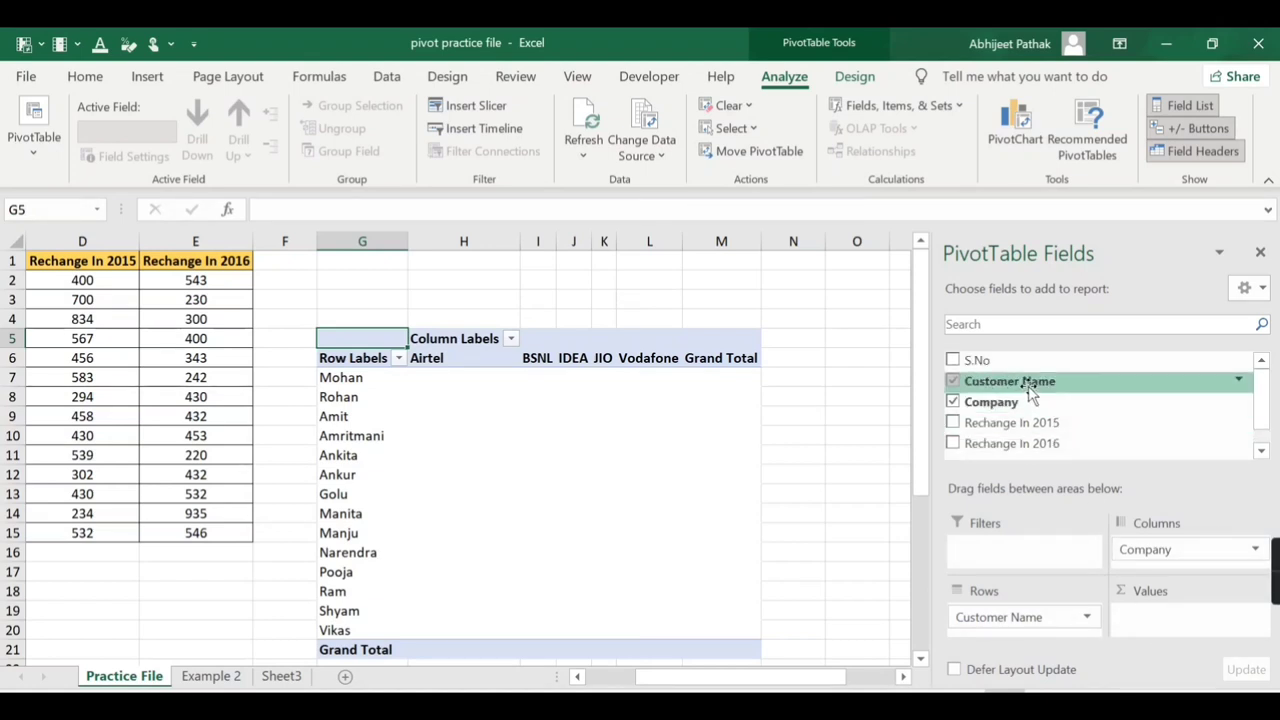
Step: Drag Customer Name into the Values area to count customers per company
mouse_move(1030, 390)
mouse_down()
mouse_move(1171, 632)
mouse_move(1191, 617)
mouse_up()
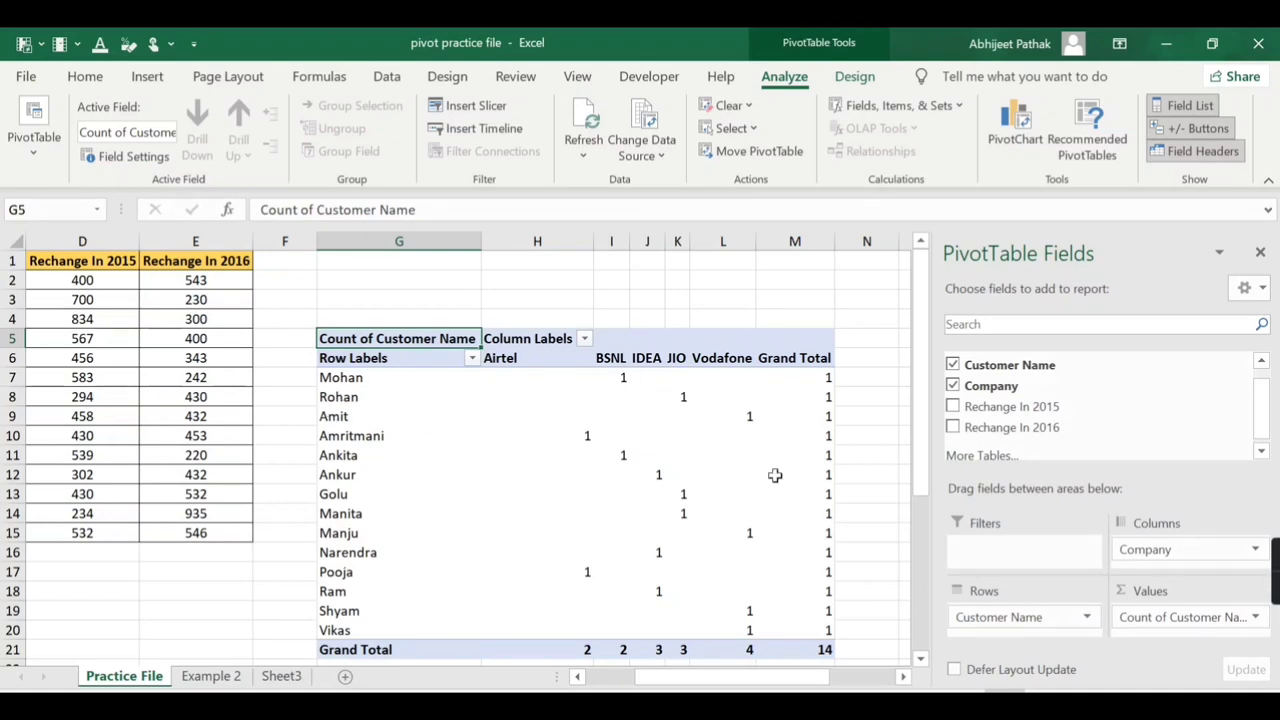
drag(800, 678, 826, 680)
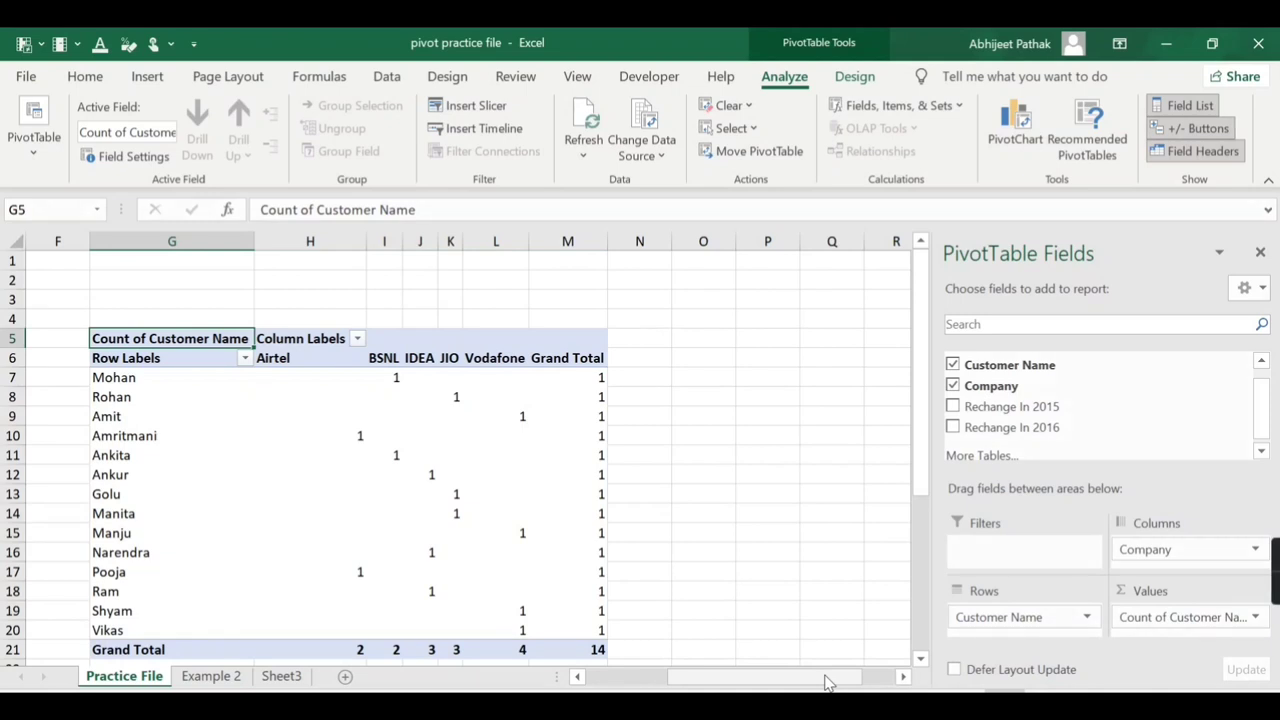
drag(826, 681, 744, 681)
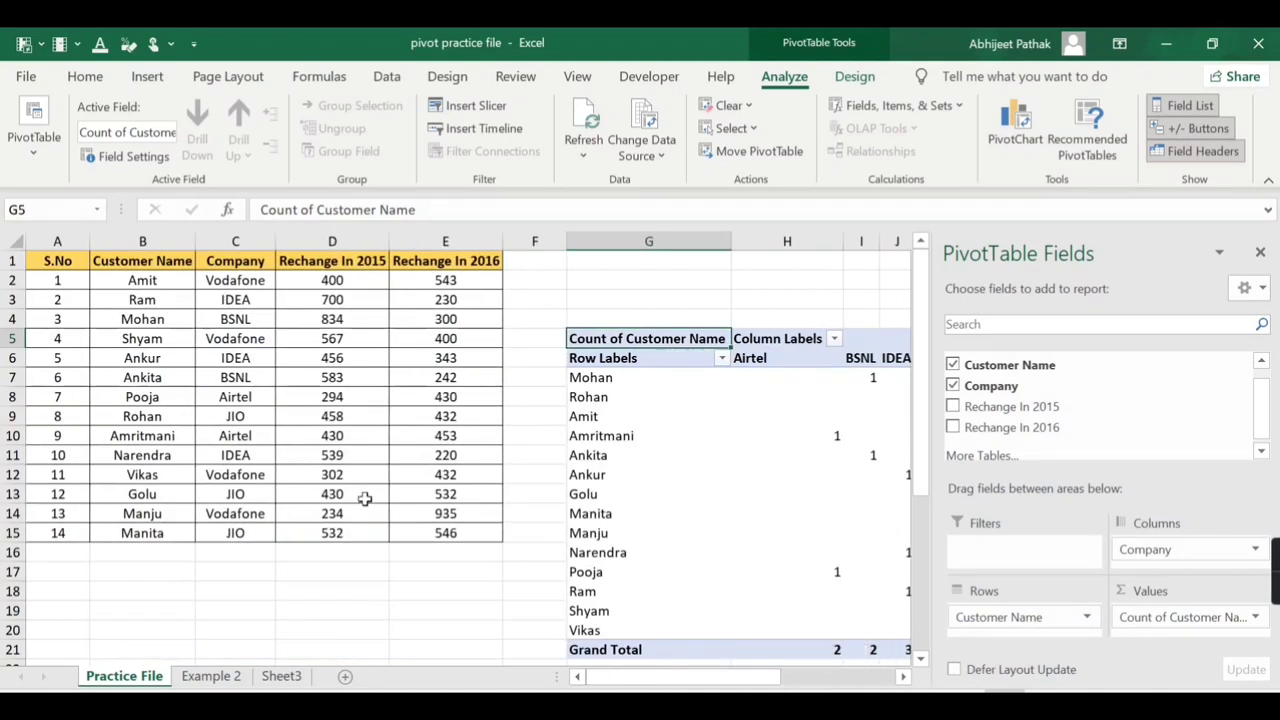
Step: Remove the Company and Customer Name fields from the pivot and select cell B16
click(952, 385)
click(952, 365)
scroll(491, 457, down, 1)
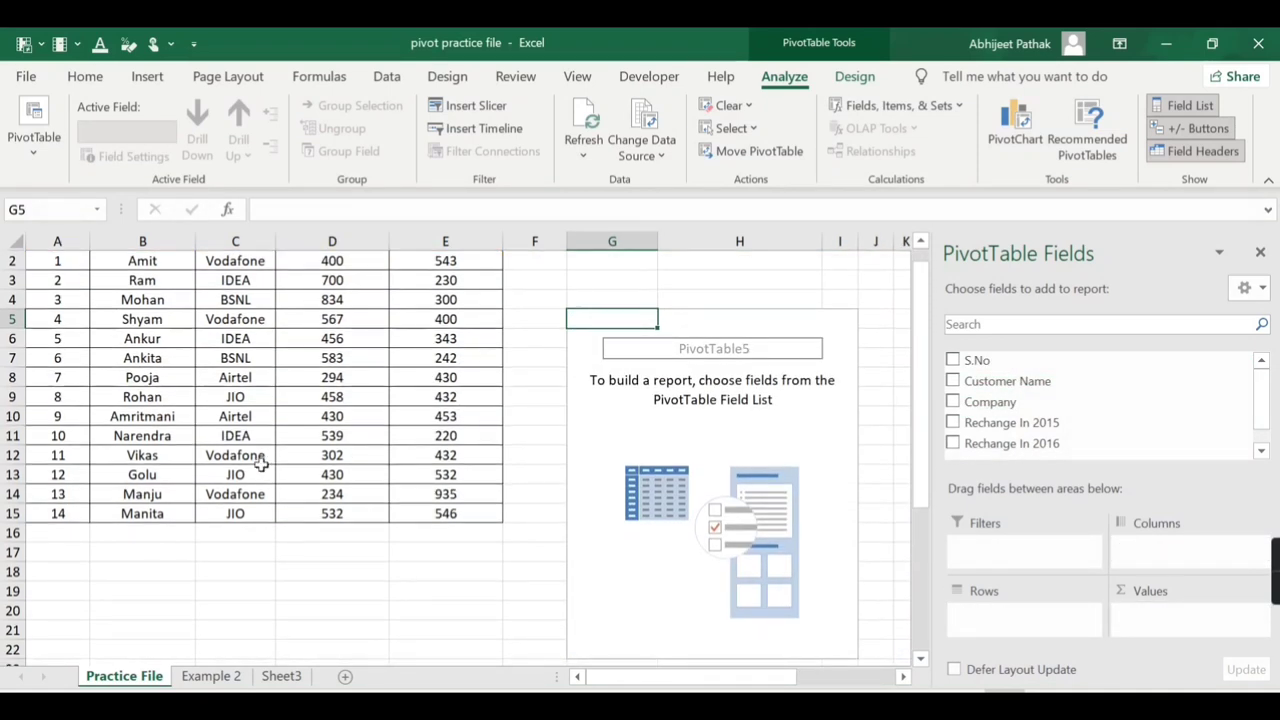
click(119, 532)
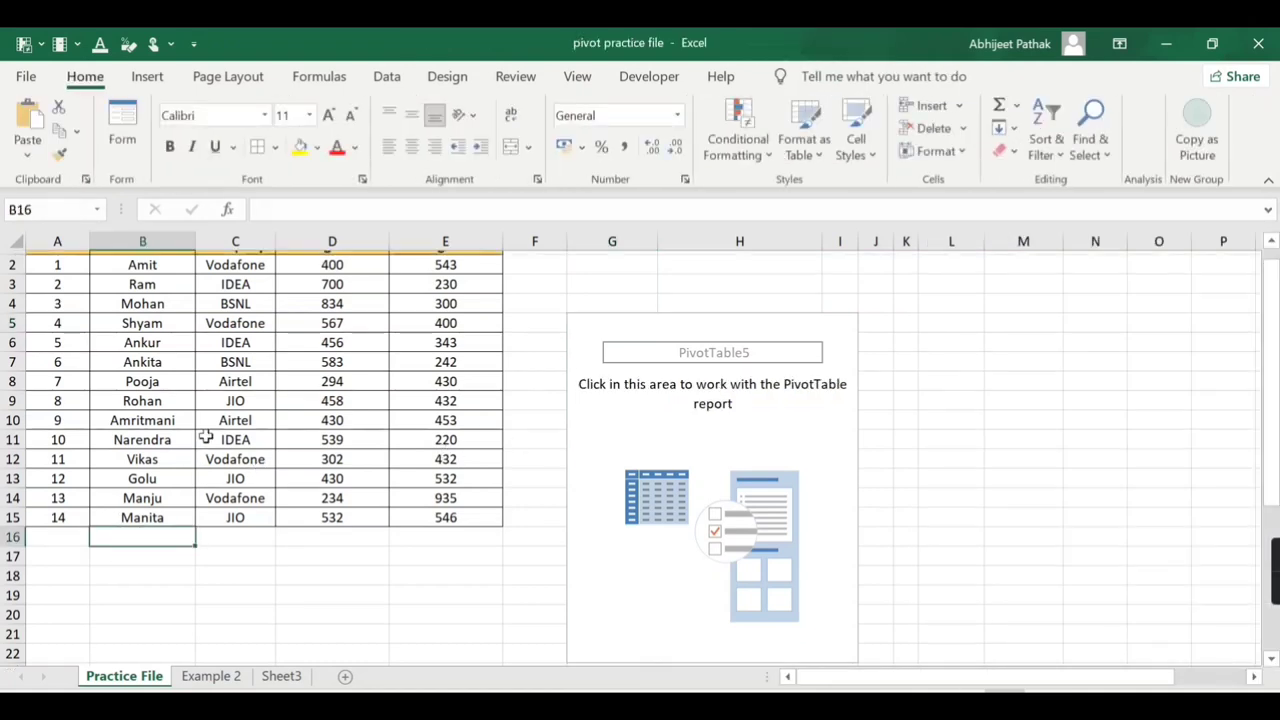
Step: Copy the first four customer rows (B2:E5) and paste them at B16
scroll(123, 500, up, 1)
drag(137, 281, 143, 337)
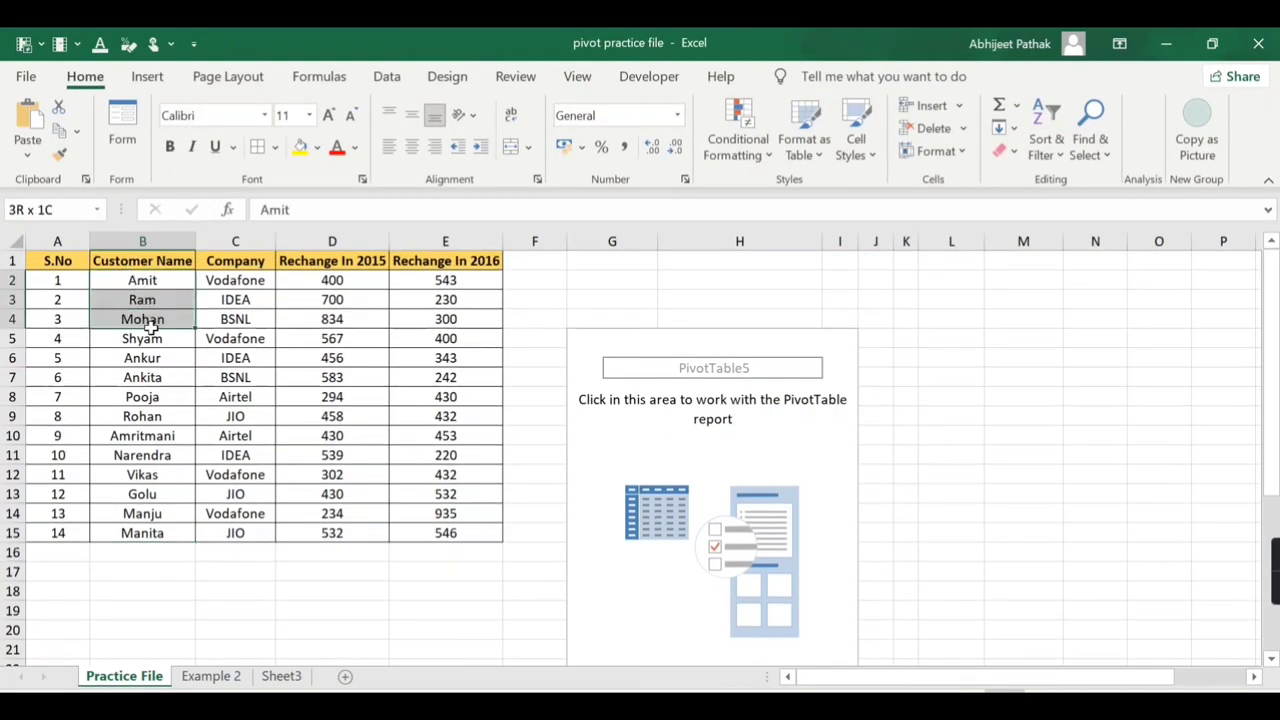
mouse_move(142, 282)
mouse_down()
mouse_move(332, 339)
mouse_move(414, 338)
mouse_up()
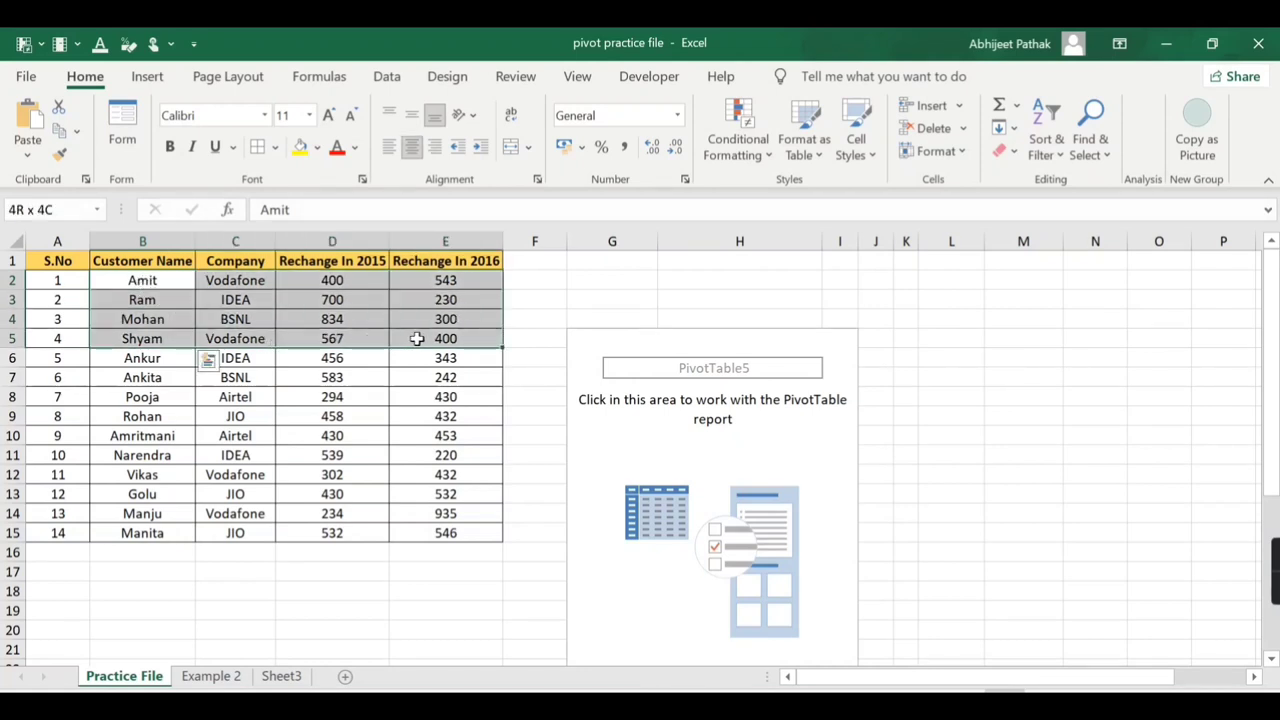
right_click(418, 338)
click(472, 148)
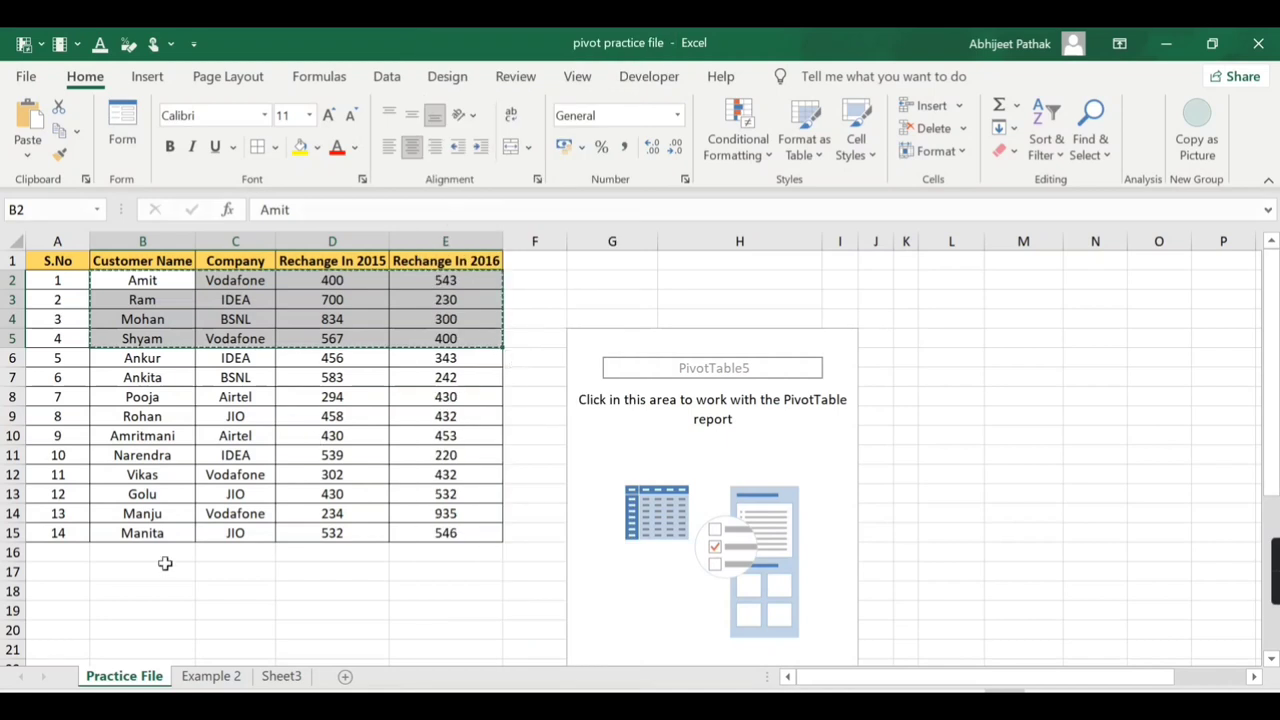
click(165, 552)
right_click(166, 552)
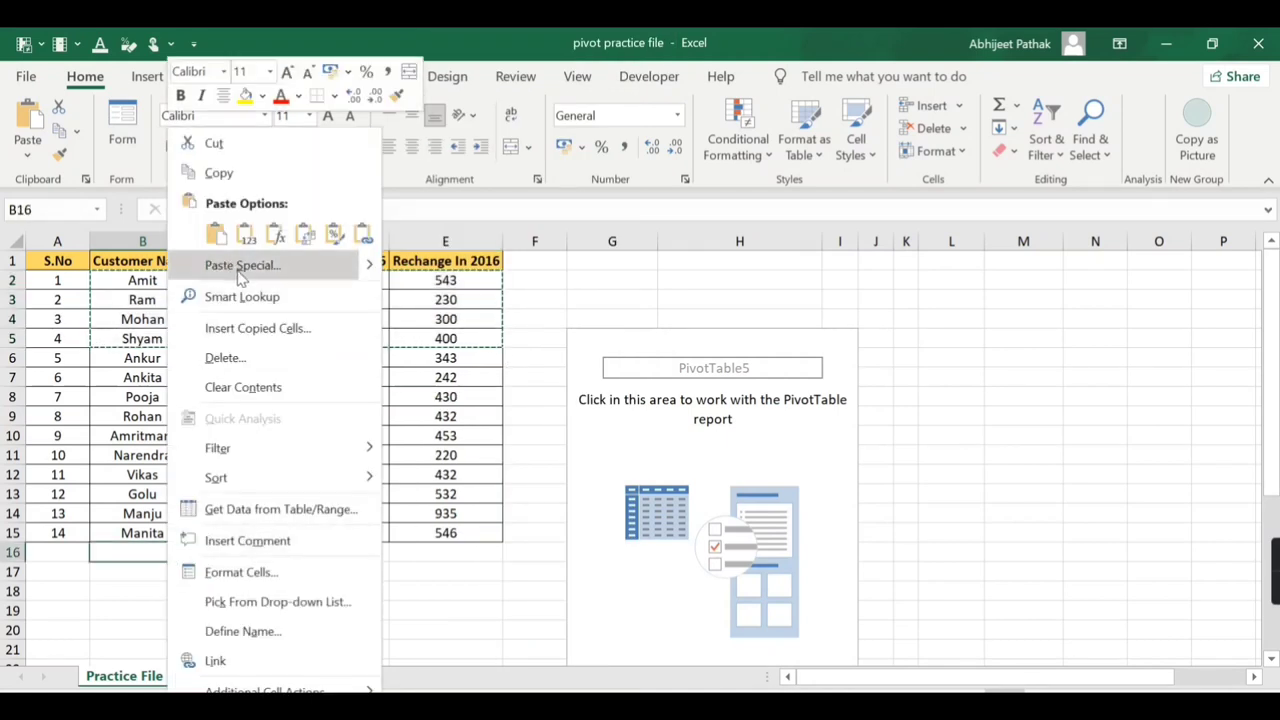
click(216, 234)
Step: Retype the pasted companies in C16:C19 as Airtel, BSNL, Vodafone and IDEA
key(Right)
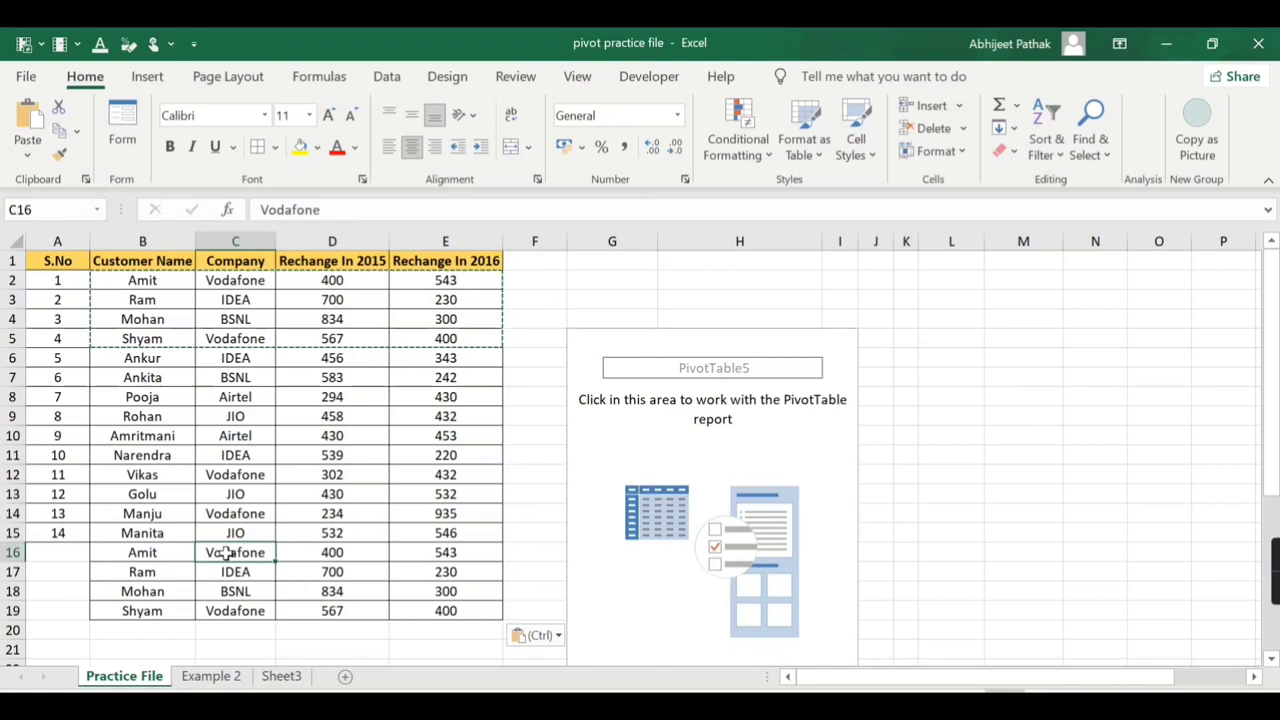
text(Airtel)
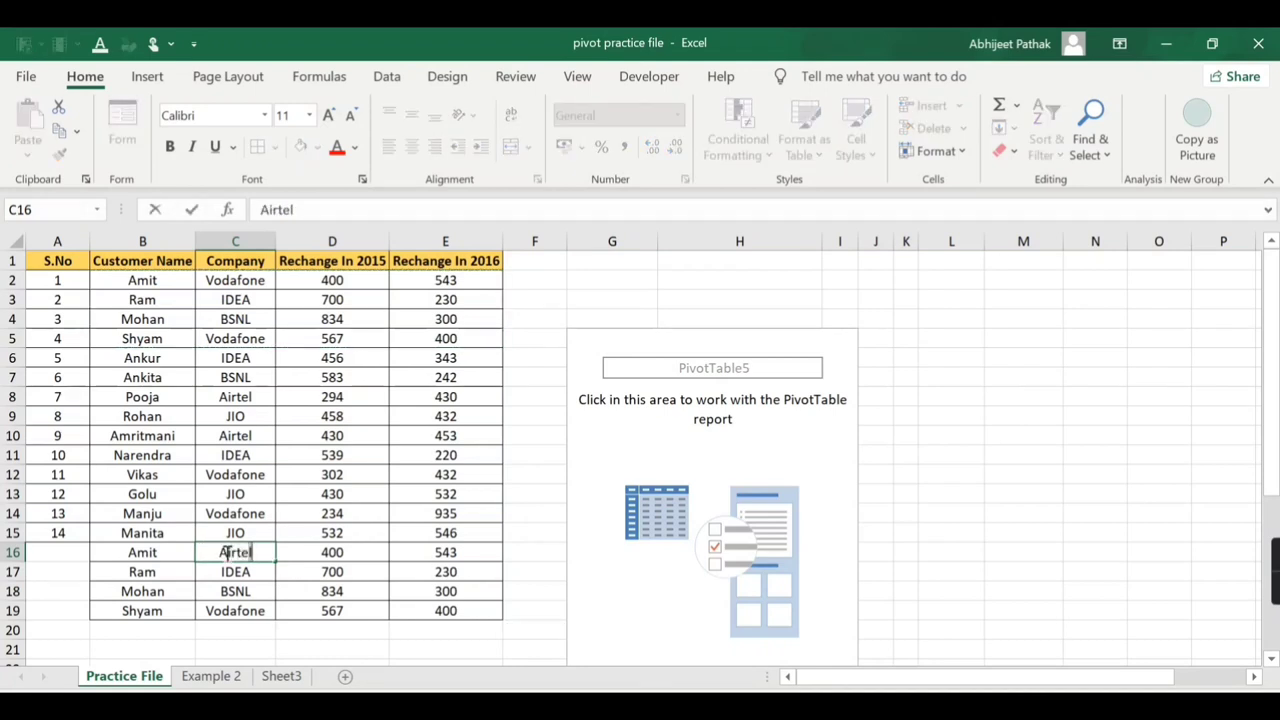
key(Return)
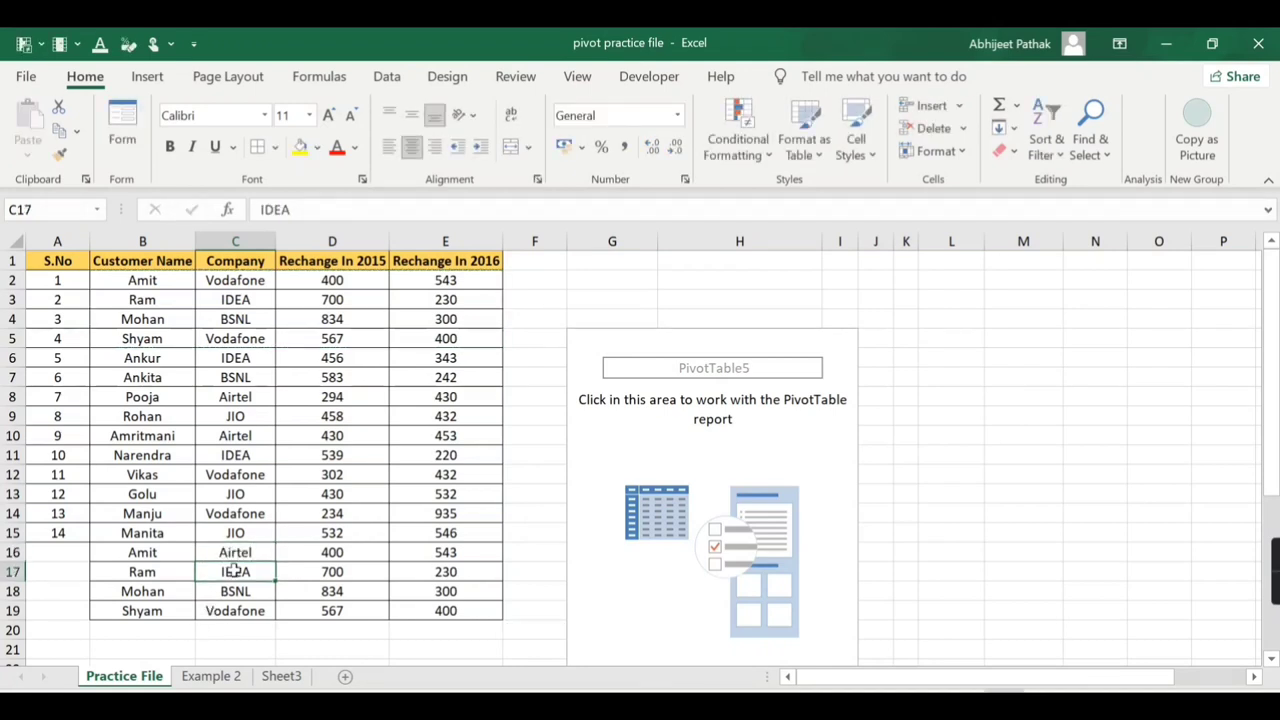
text(bsnl)
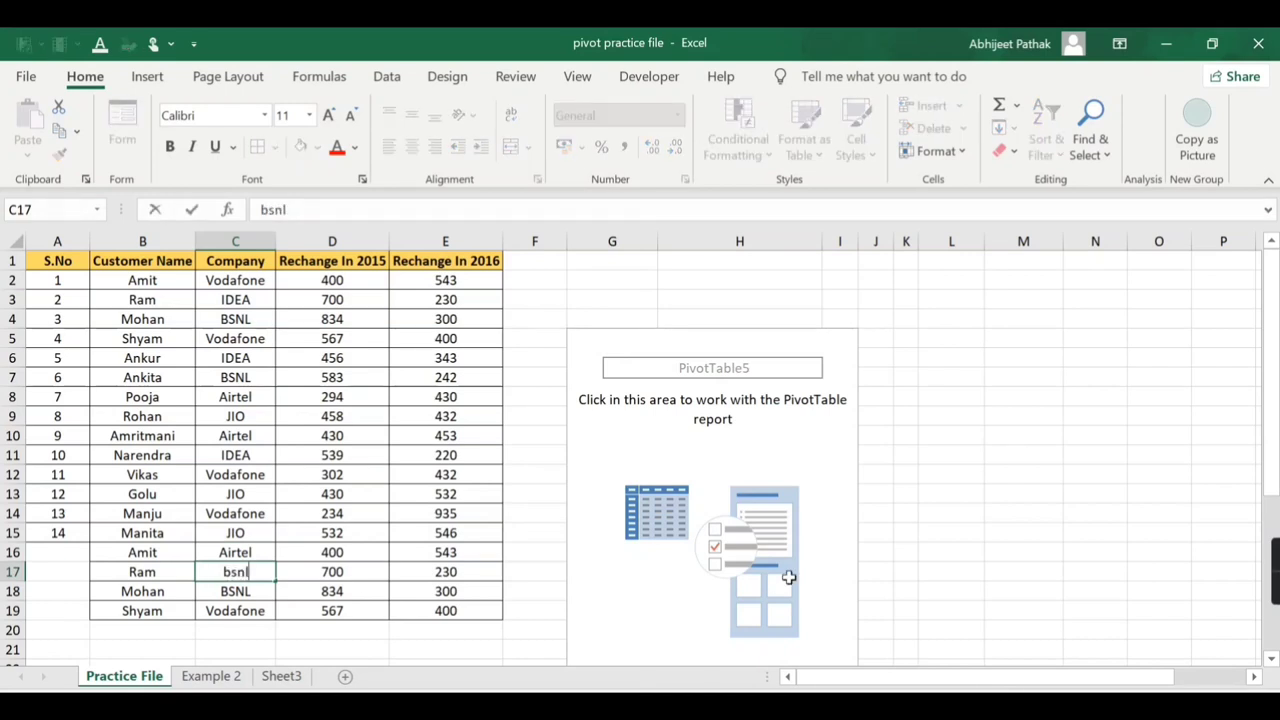
key(ctrl+Return)
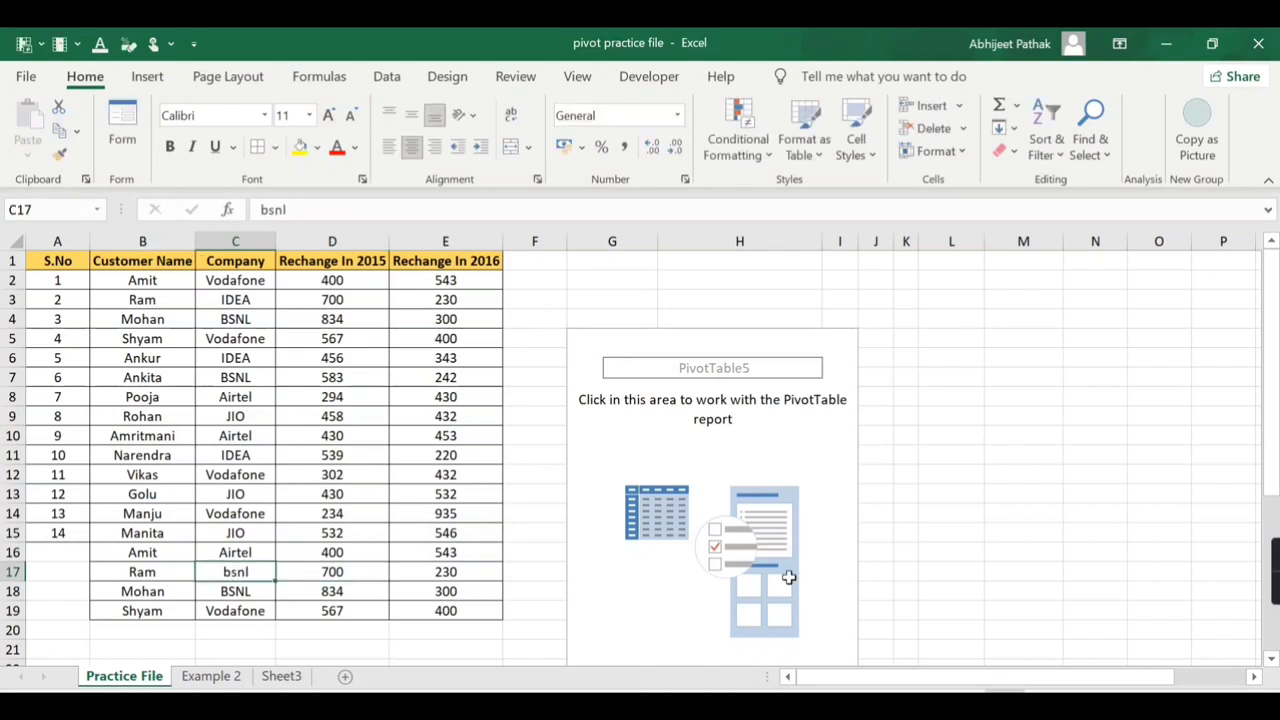
text(BSM)
text(NL)
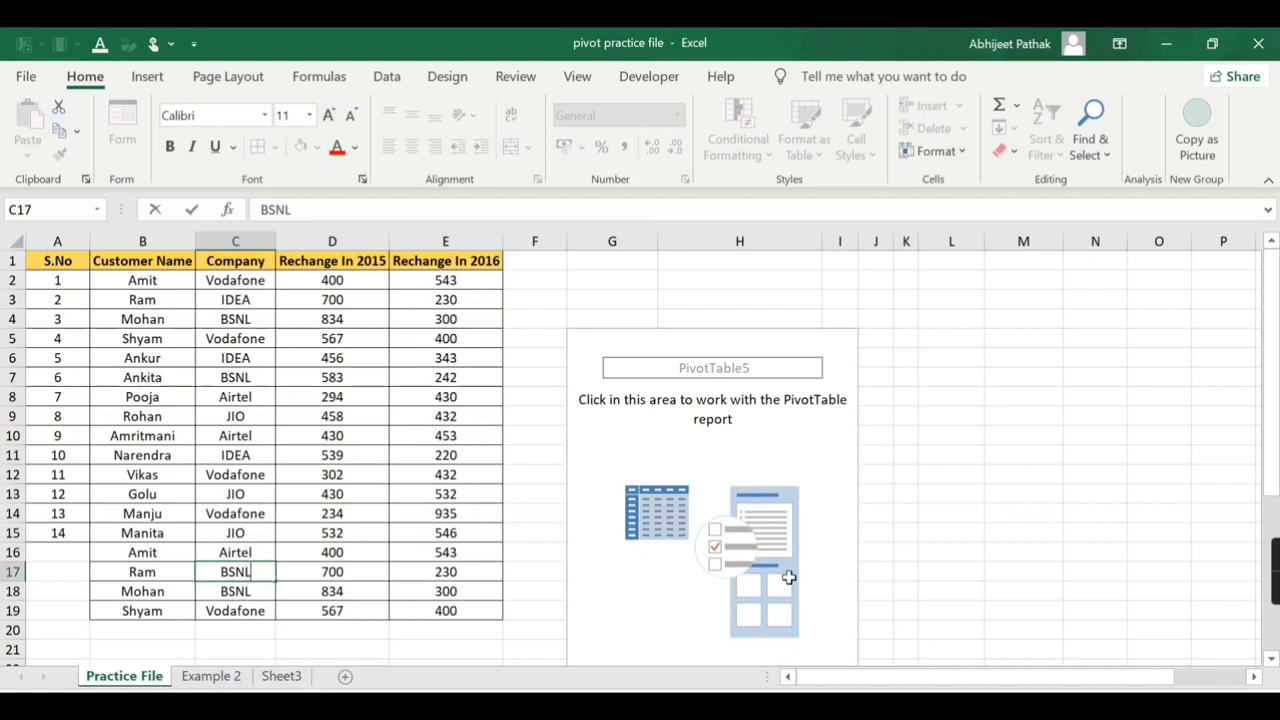
key(Tab)
key(Return)
text(Vodafone)
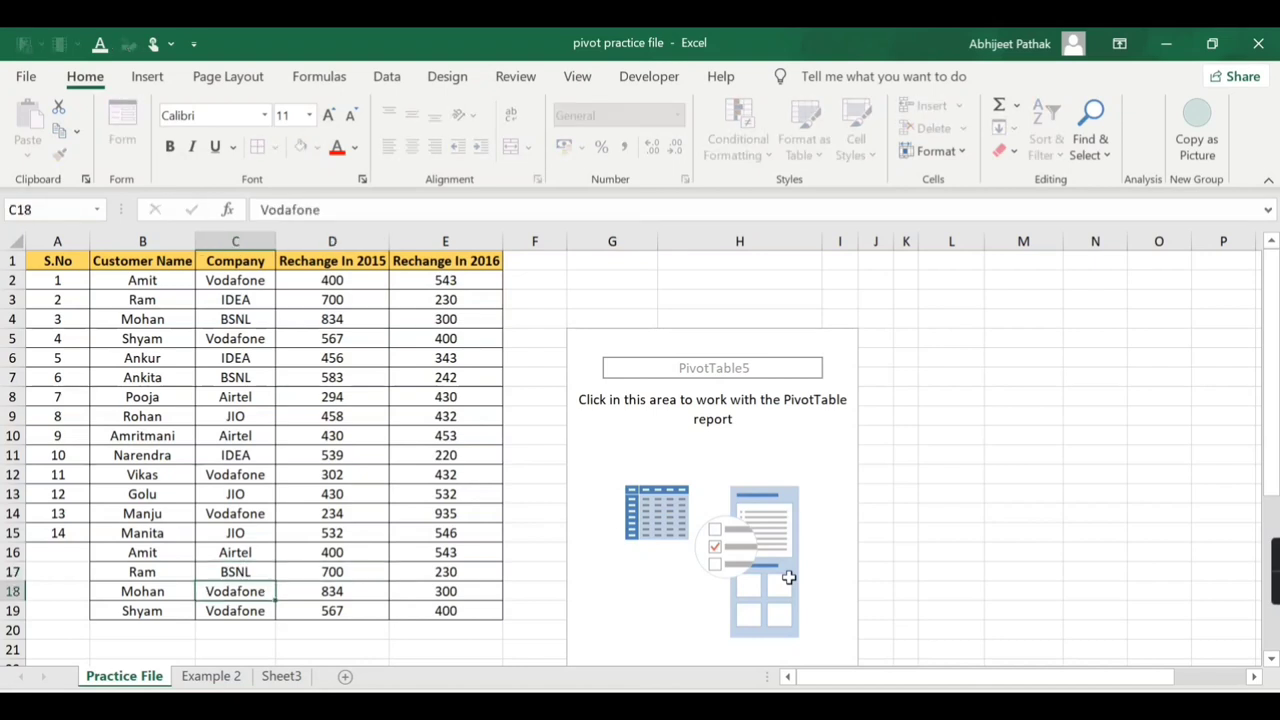
key(Return)
text(IDEA)
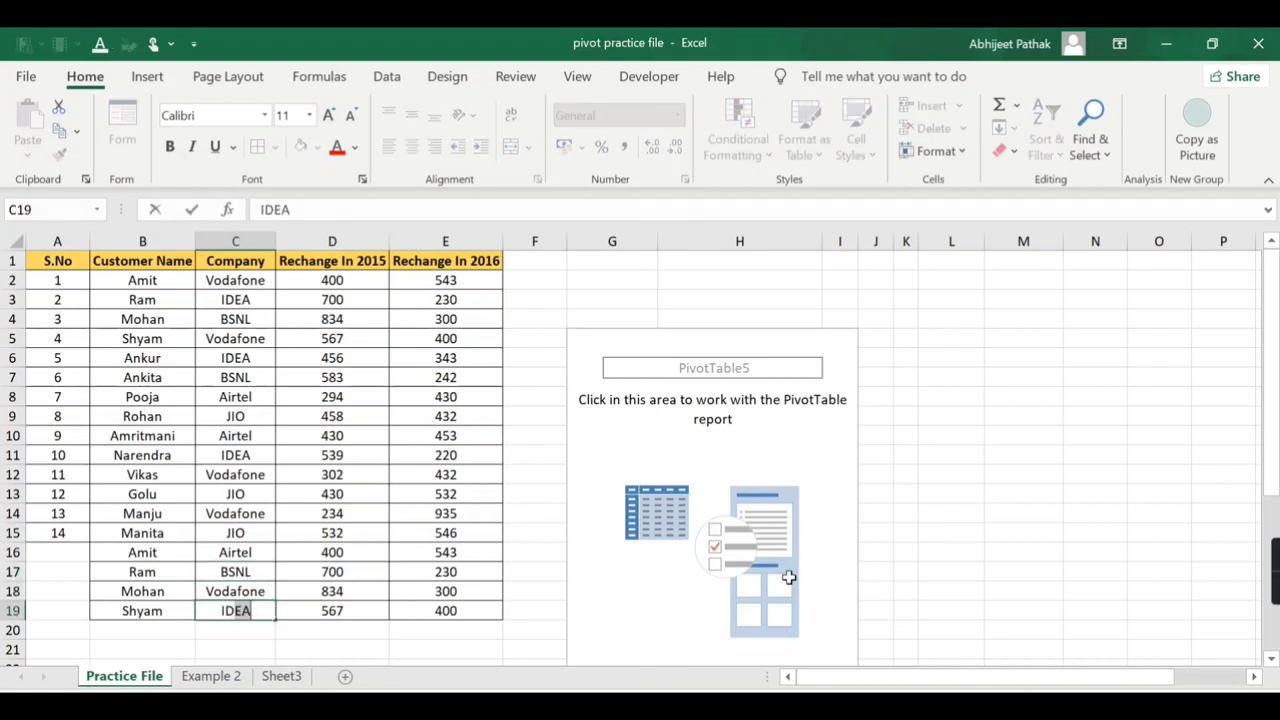
click(455, 494)
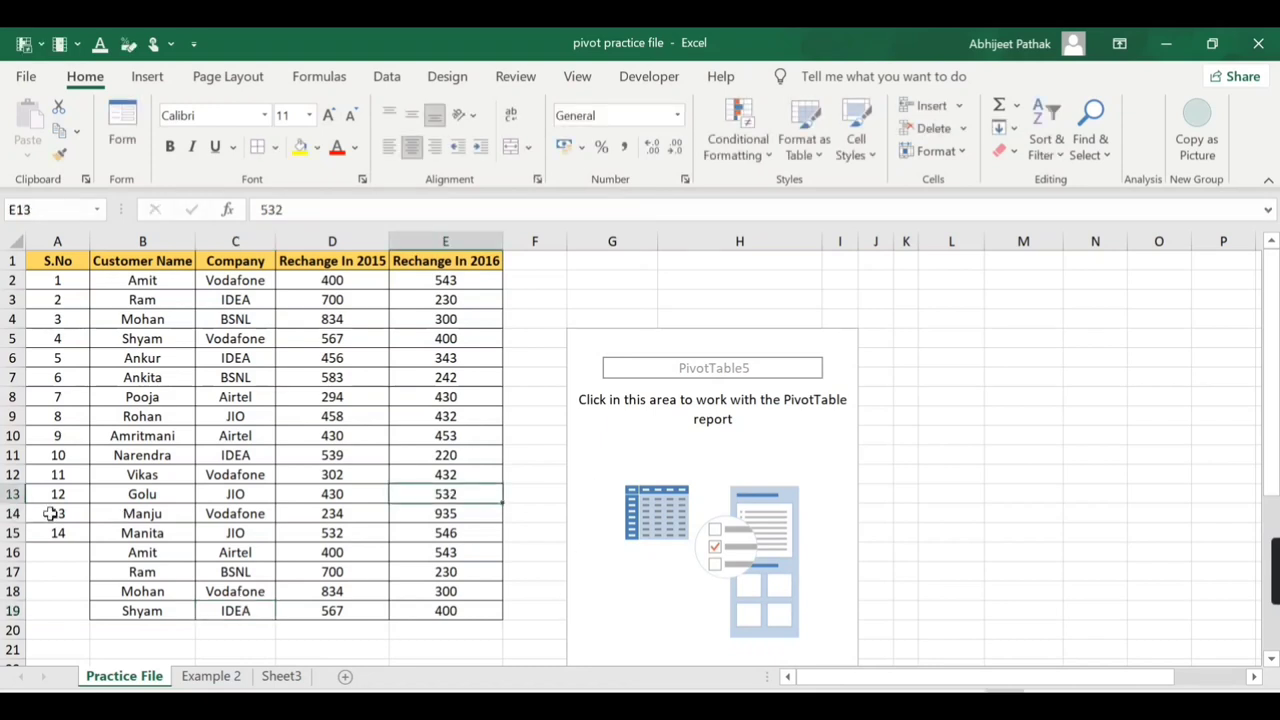
Step: Extend the S.No serial numbers down to 18 for the new entries
drag(50, 514, 104, 617)
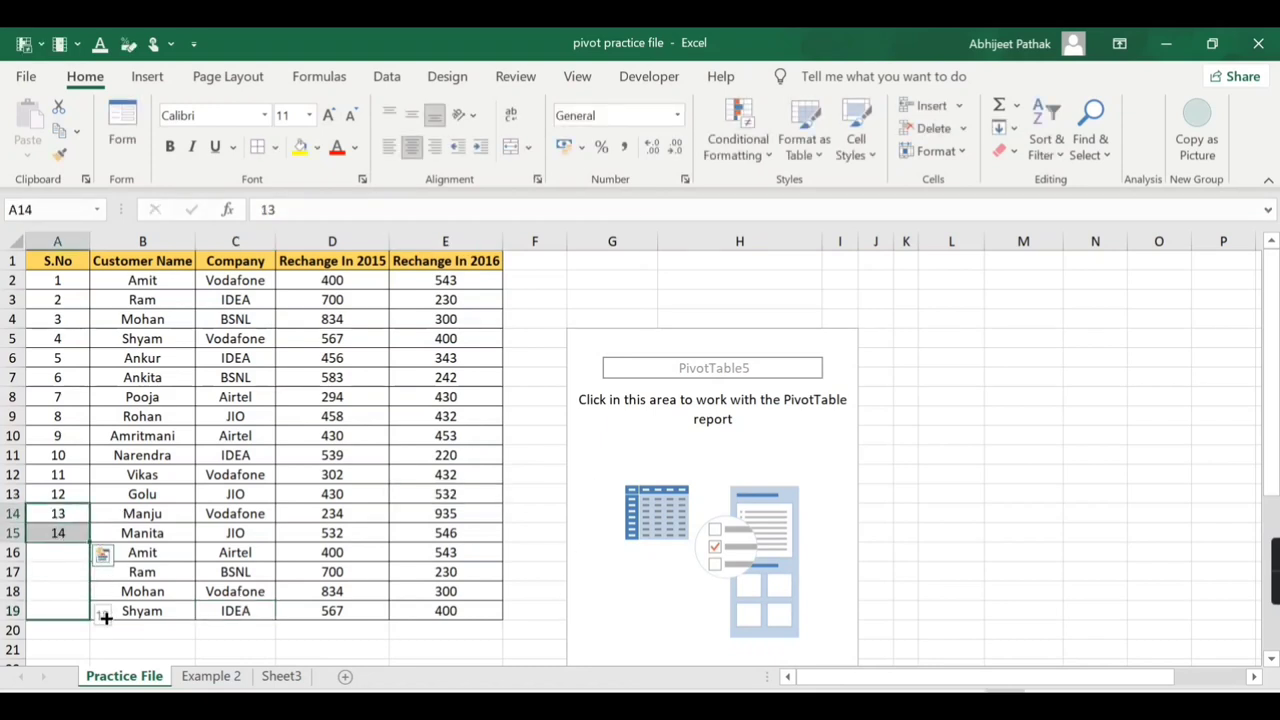
click(289, 532)
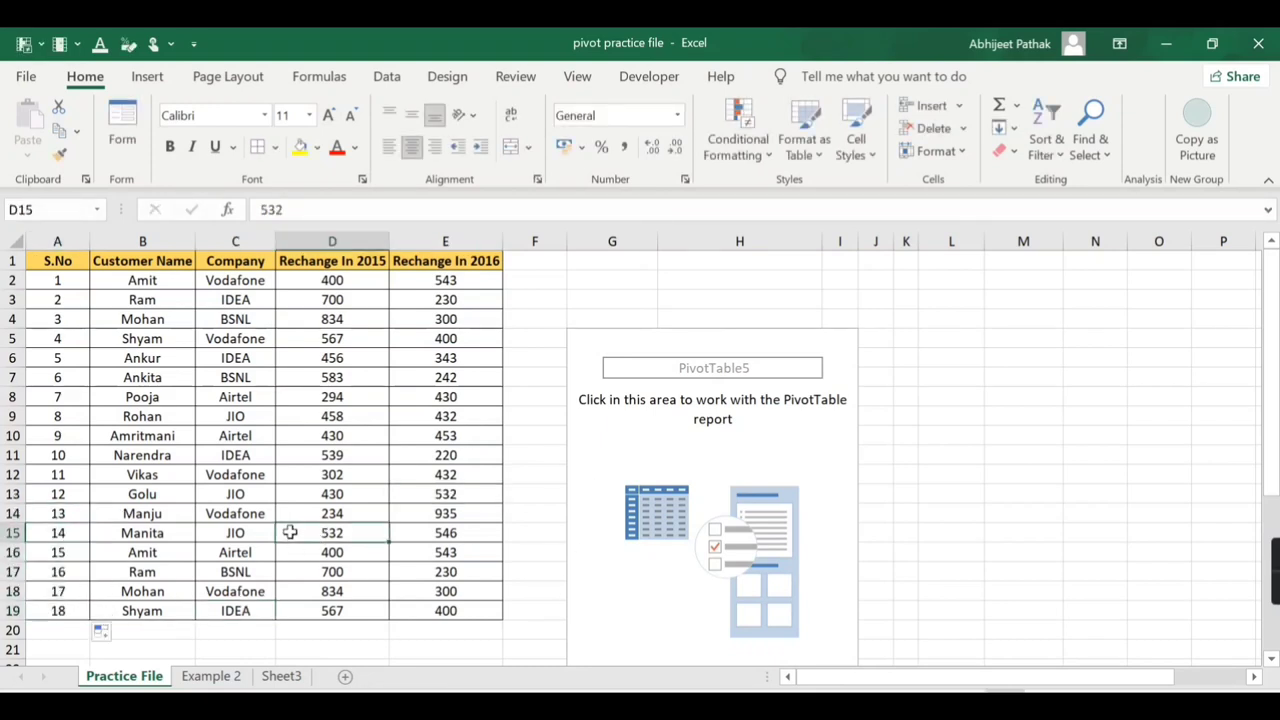
click(142, 260)
Step: Insert a new empty PivotTable from the 18-row range A1:E19 at cell G4
click(147, 76)
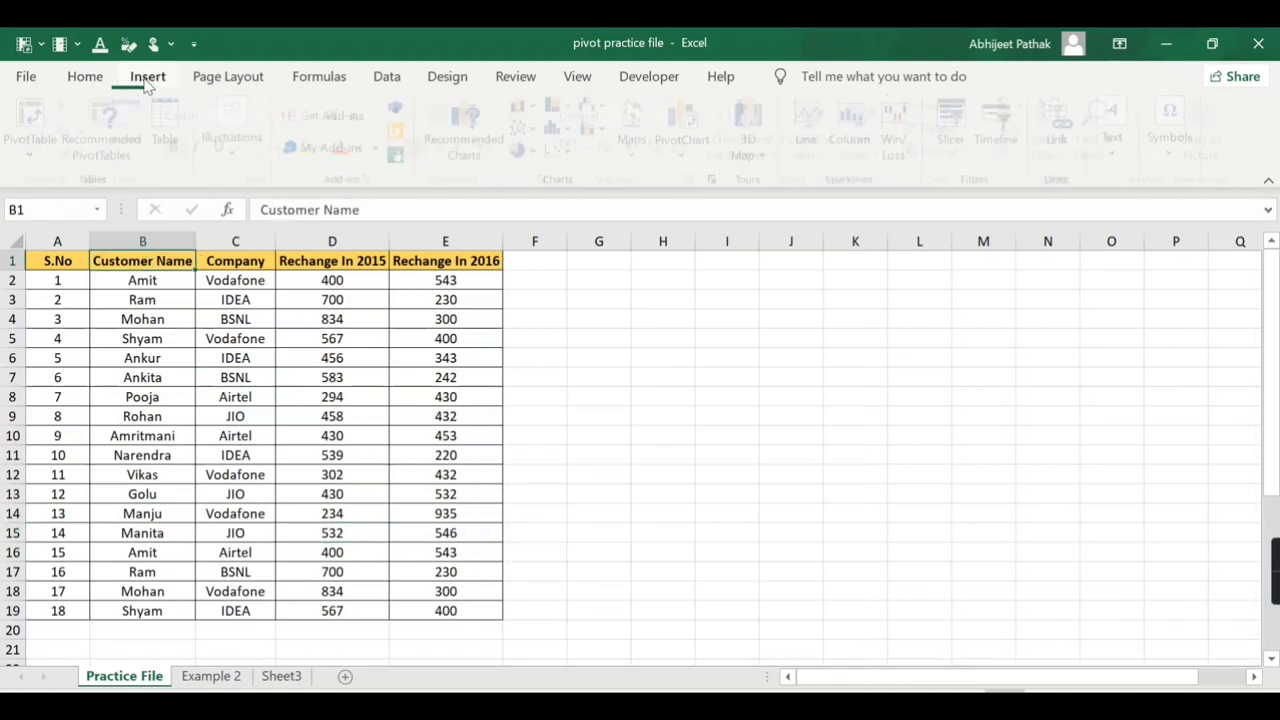
click(35, 138)
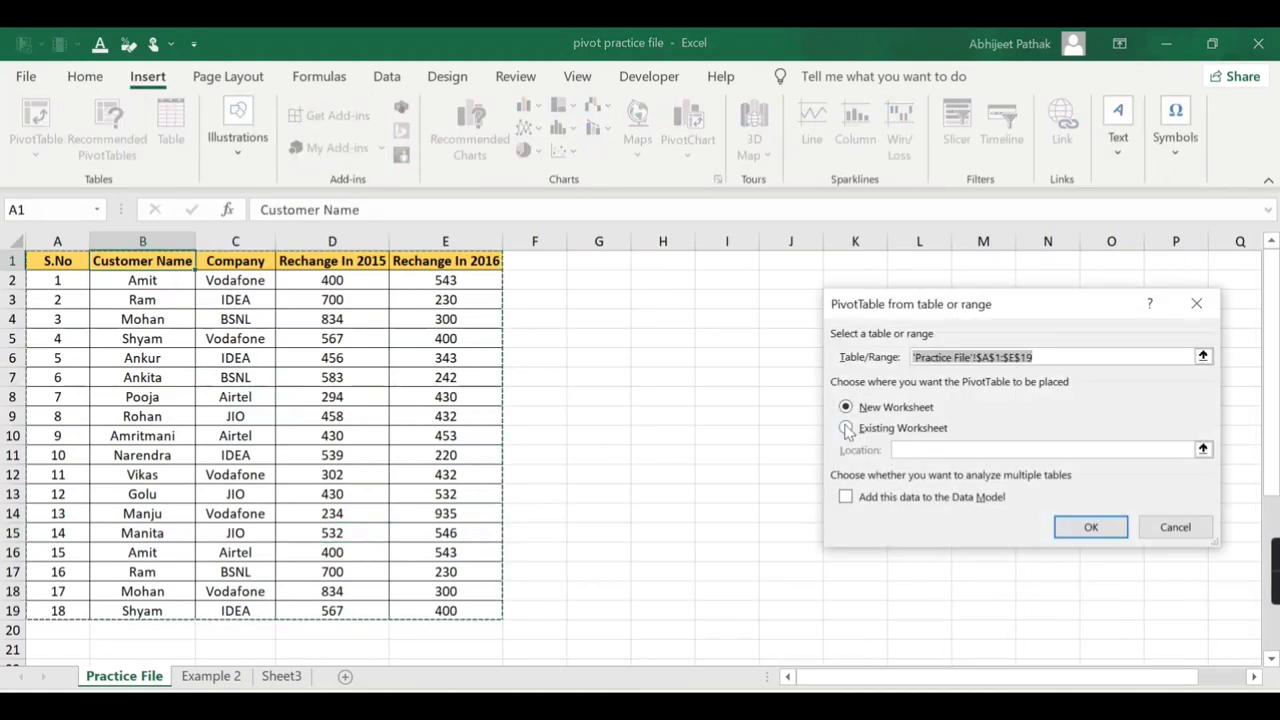
click(846, 427)
click(578, 327)
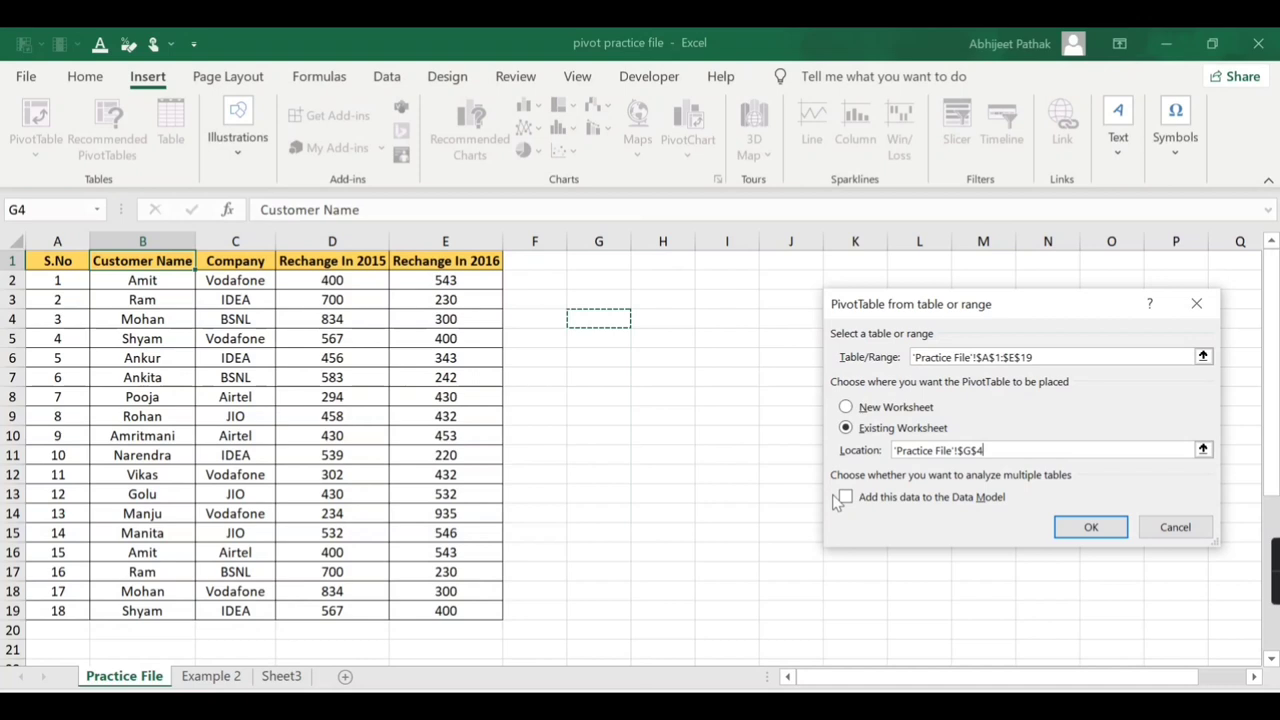
click(1090, 527)
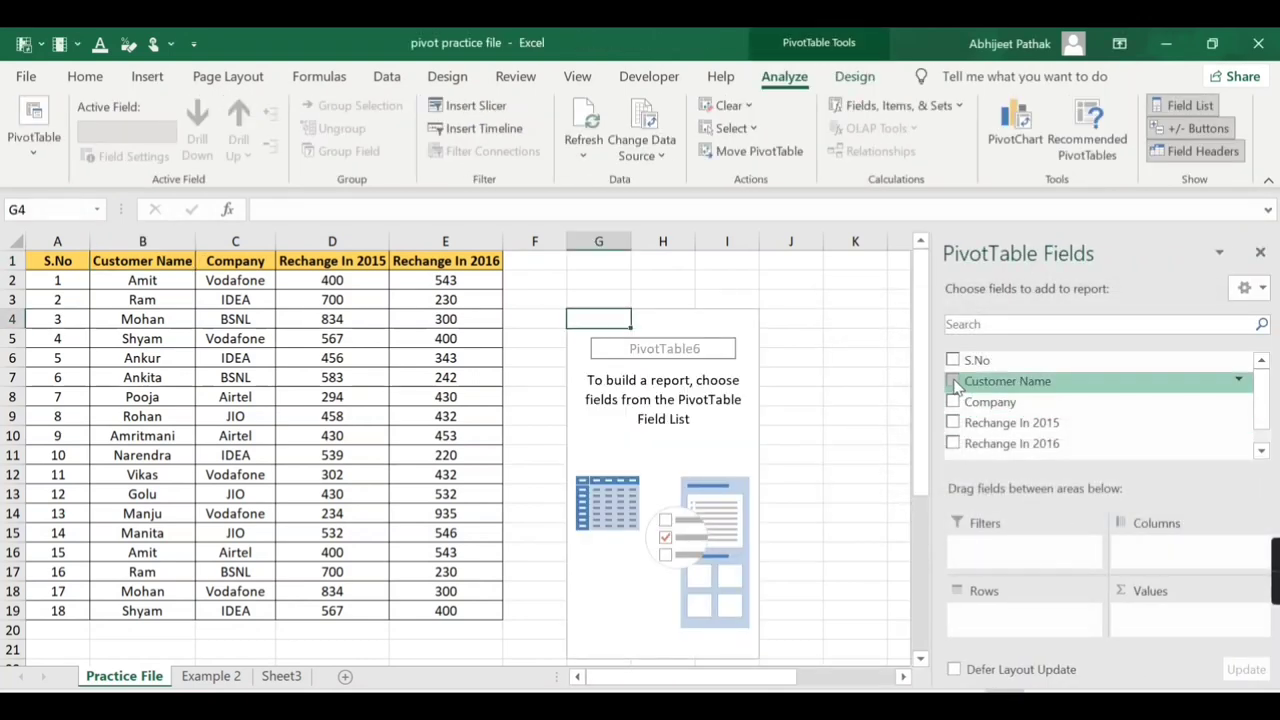
click(954, 382)
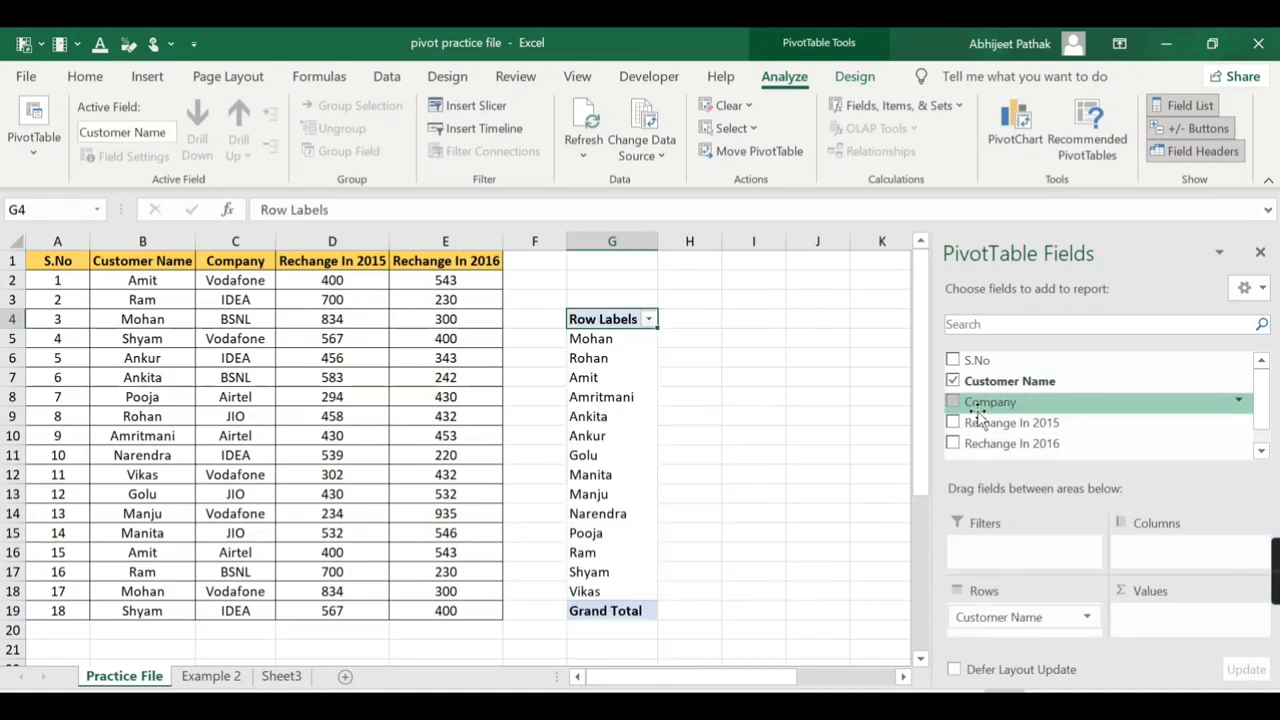
drag(977, 416, 1178, 560)
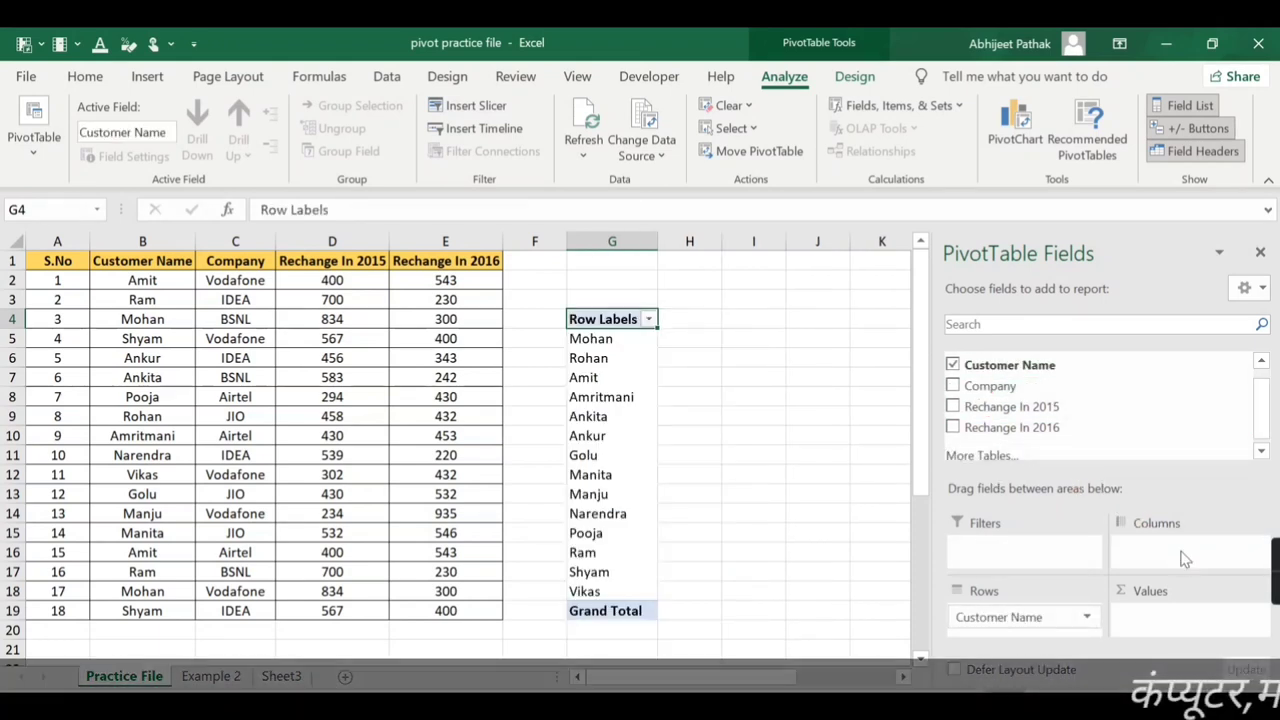
drag(790, 677, 840, 683)
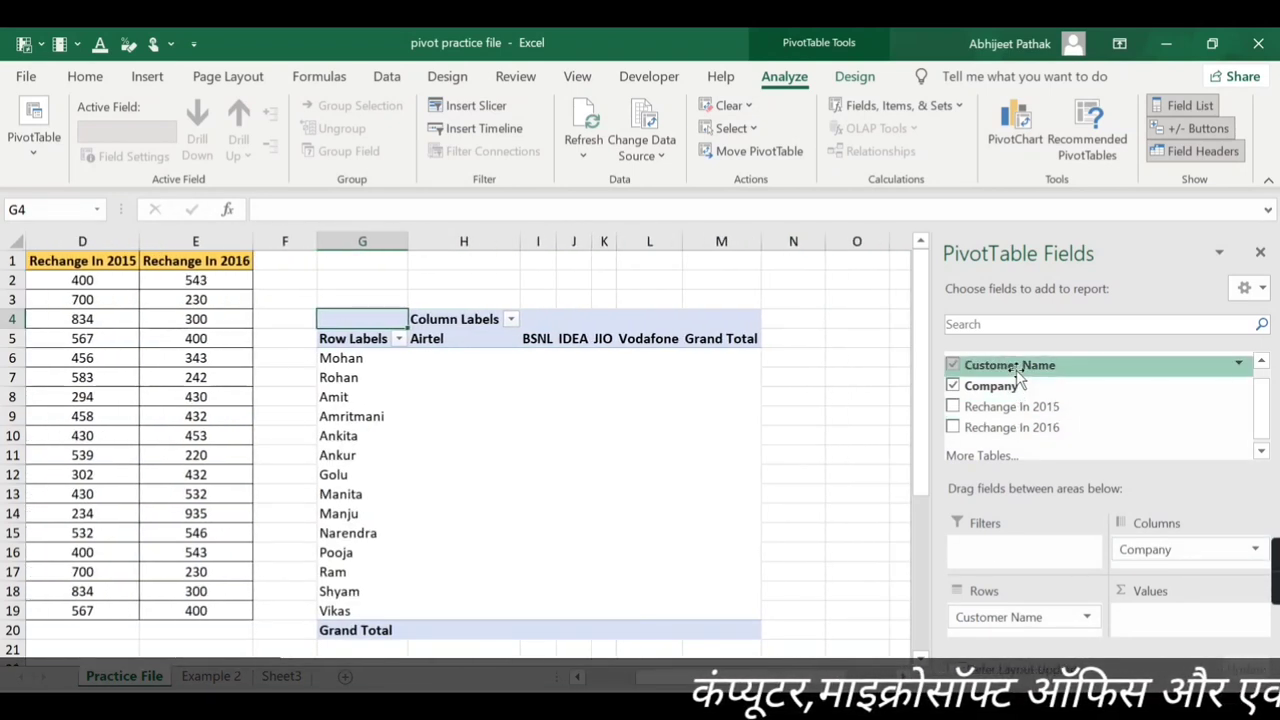
mouse_move(1010, 365)
mouse_down()
mouse_move(1082, 492)
mouse_move(1194, 635)
mouse_up()
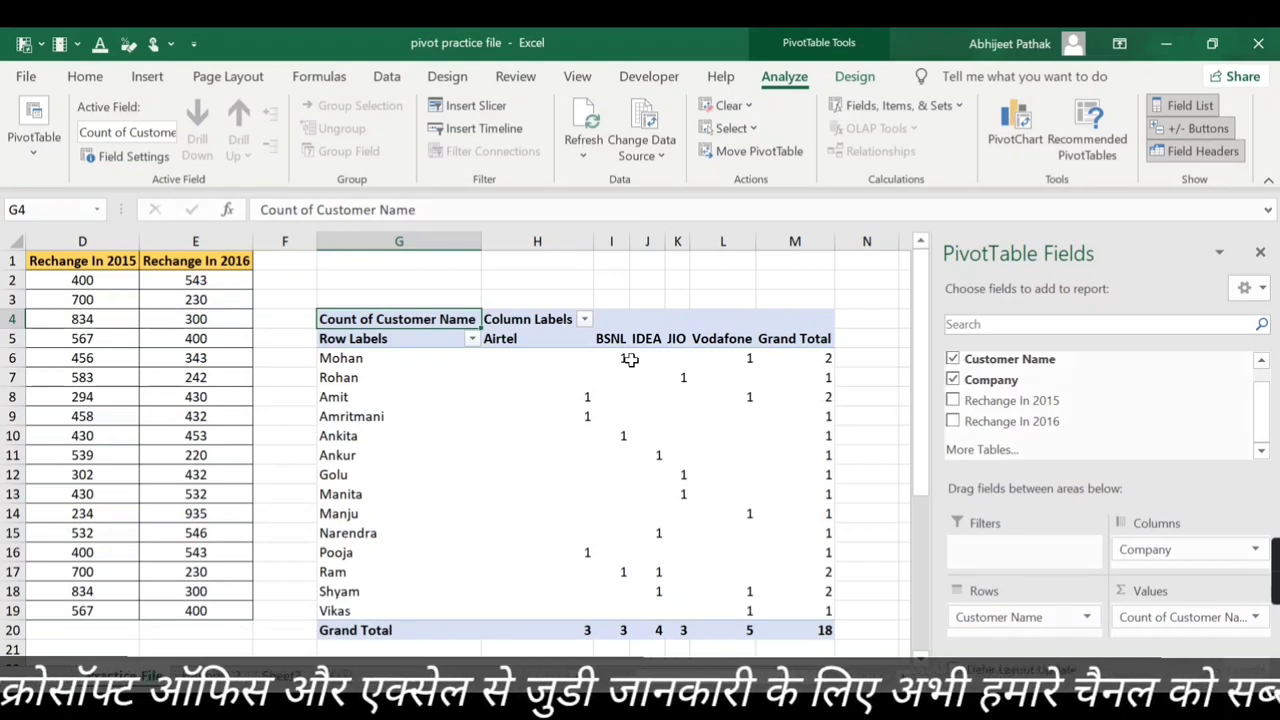
mouse_move(745, 361)
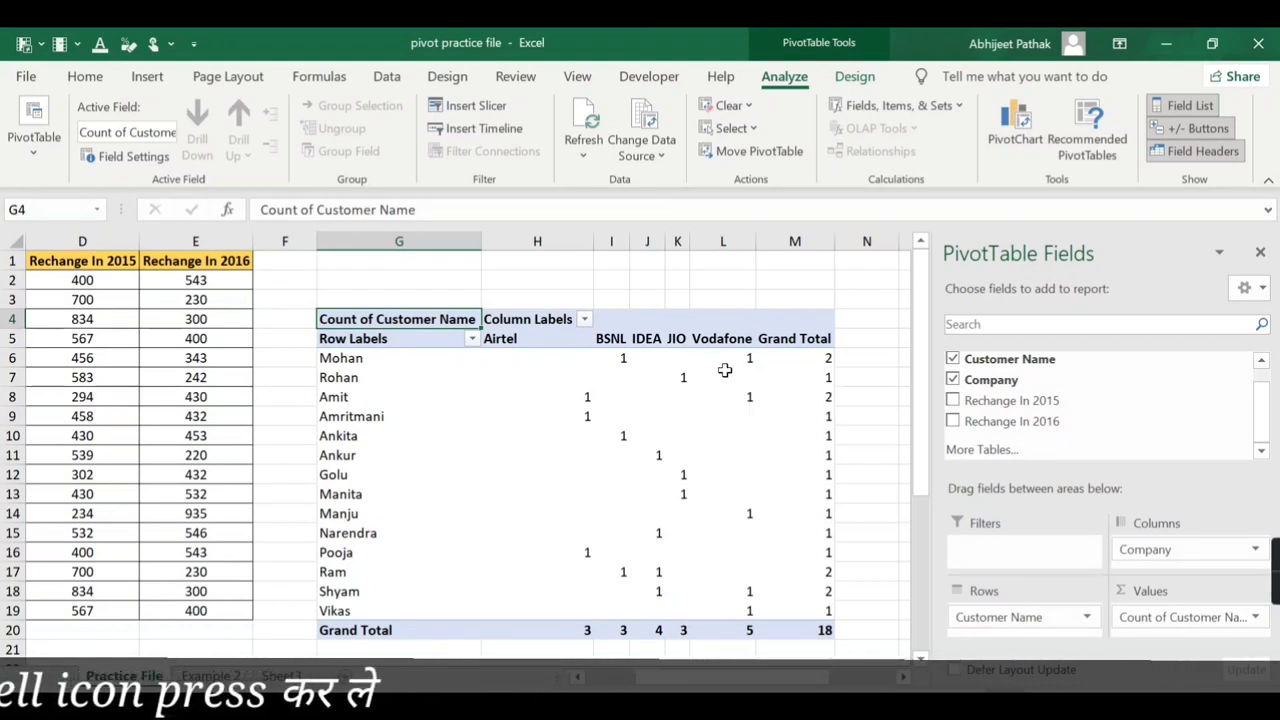
click(826, 358)
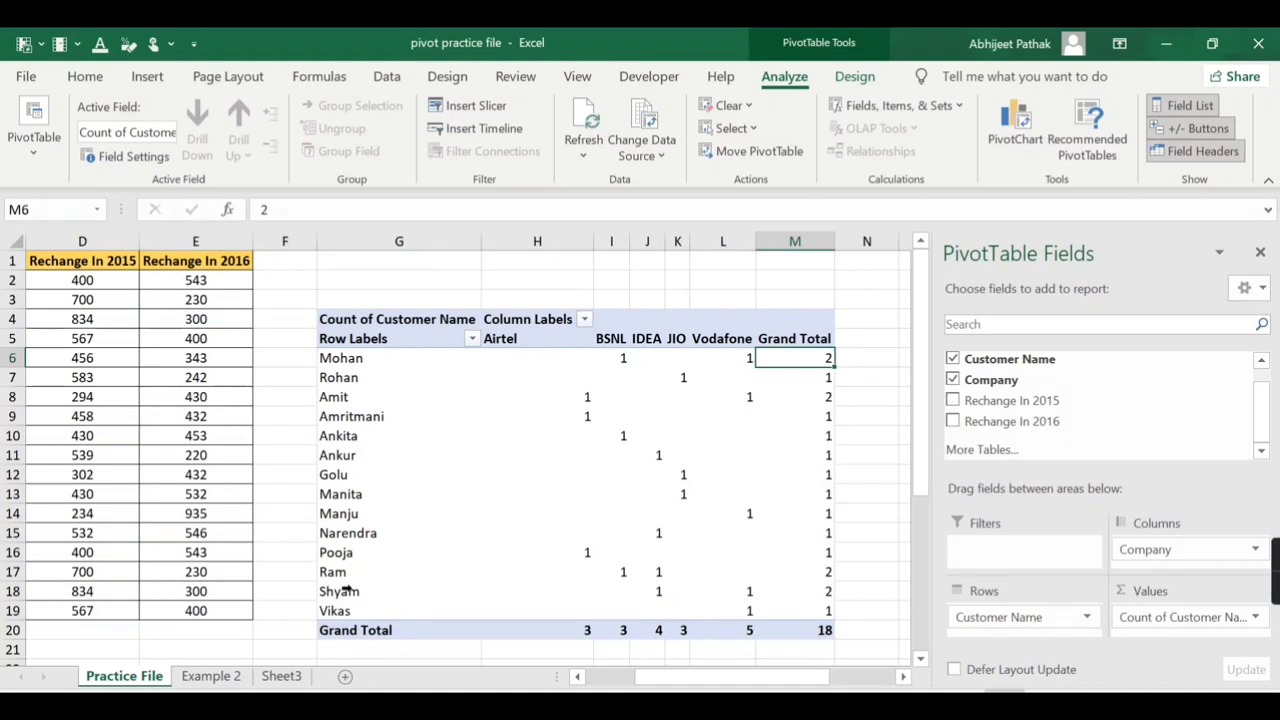
click(627, 571)
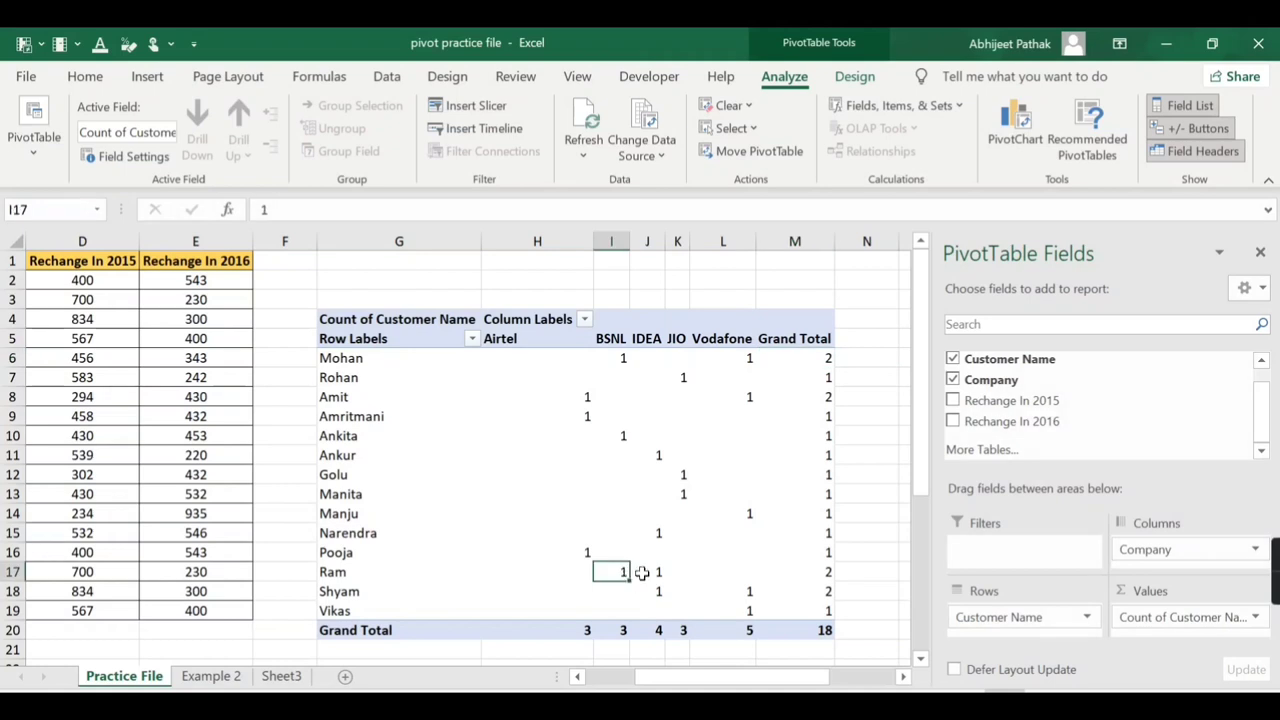
click(666, 571)
click(658, 570)
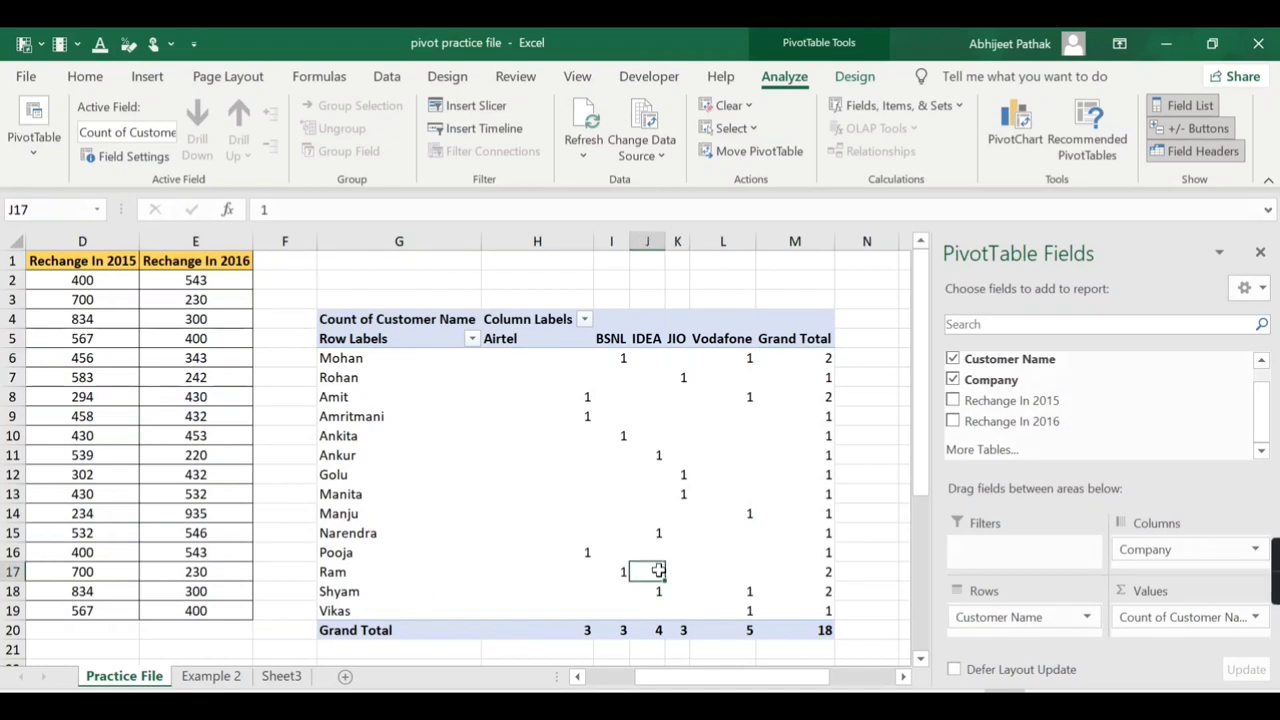
click(651, 590)
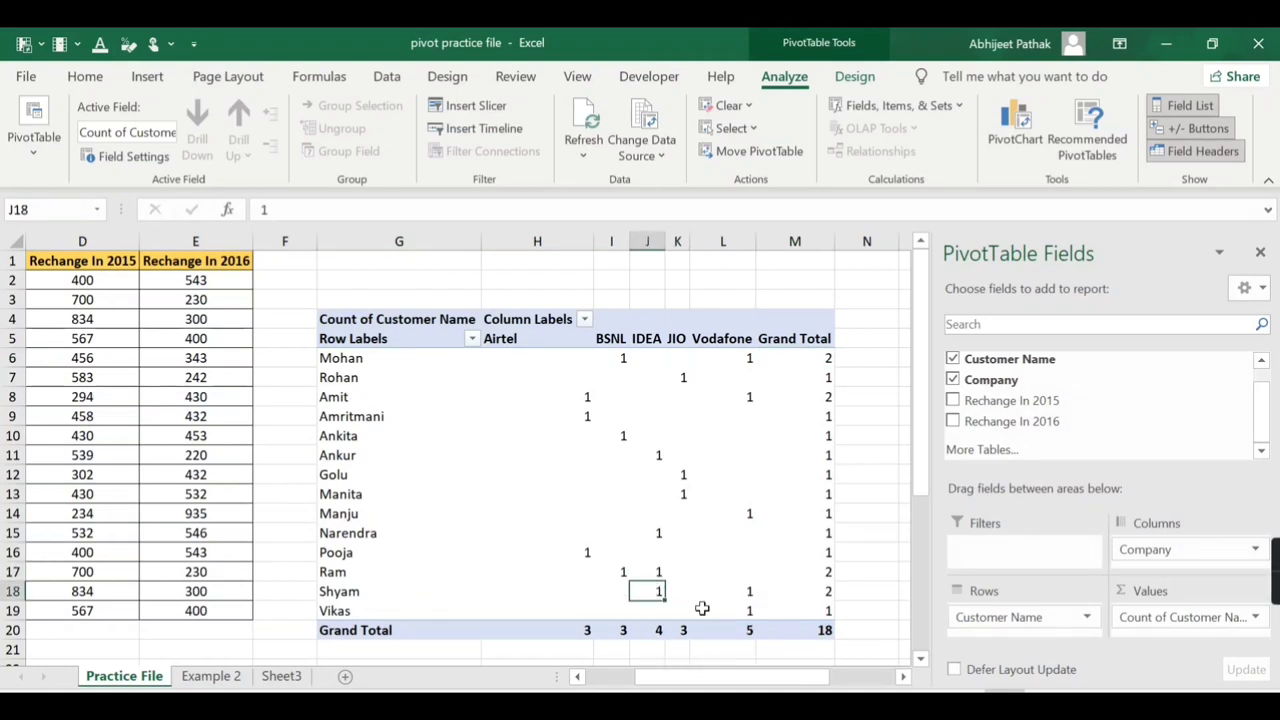
click(750, 592)
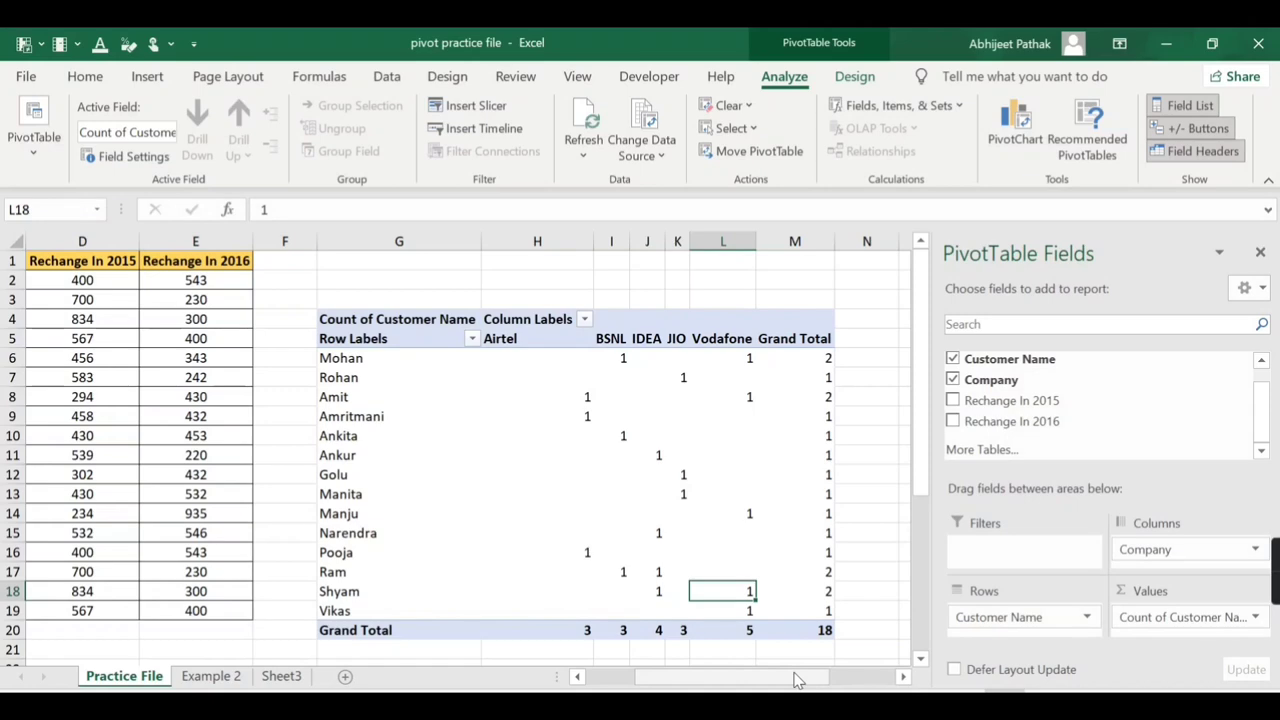
drag(797, 680, 782, 680)
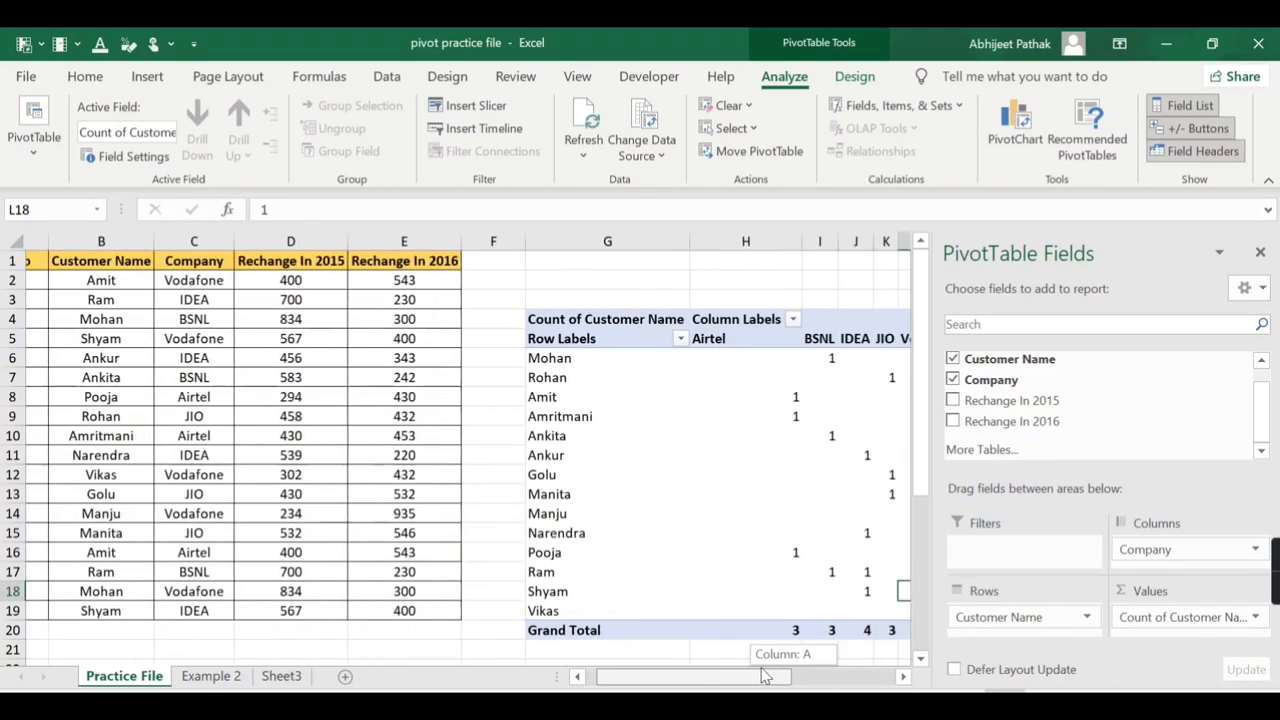
Step: Clear both fields, then re-add Customer Name rows with Company nested under each customer
click(952, 380)
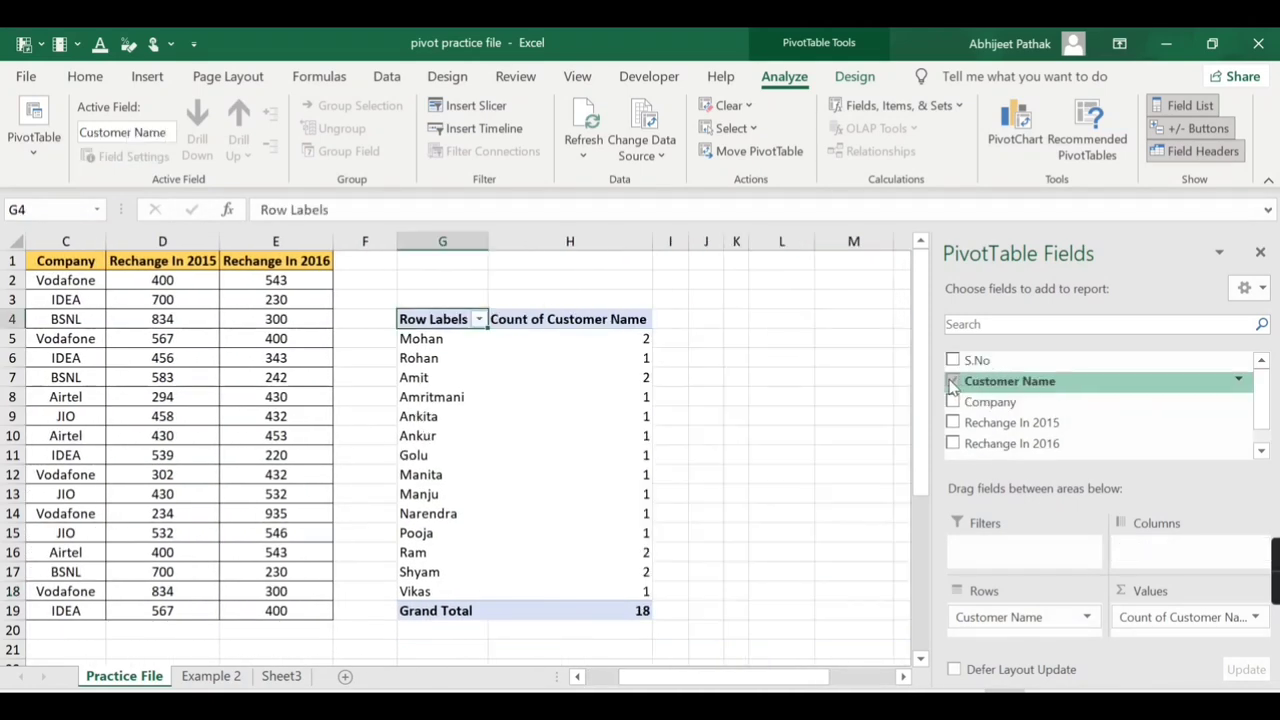
click(953, 381)
click(952, 381)
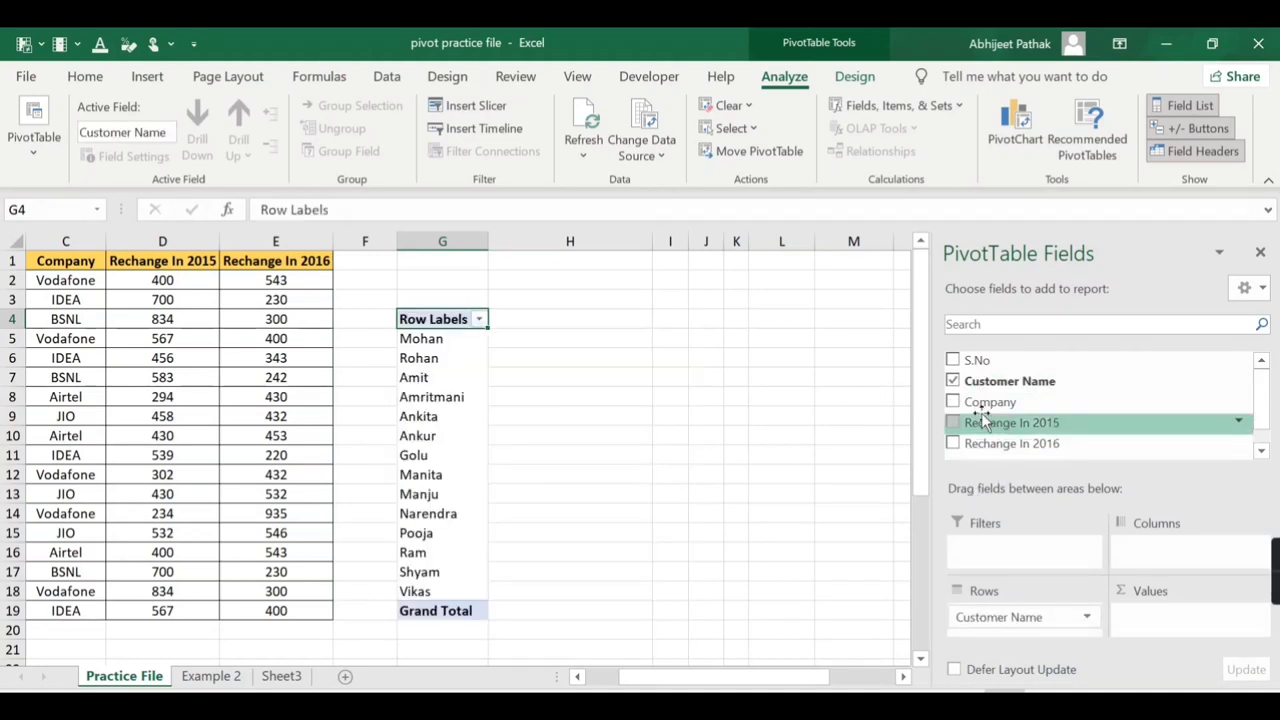
click(953, 402)
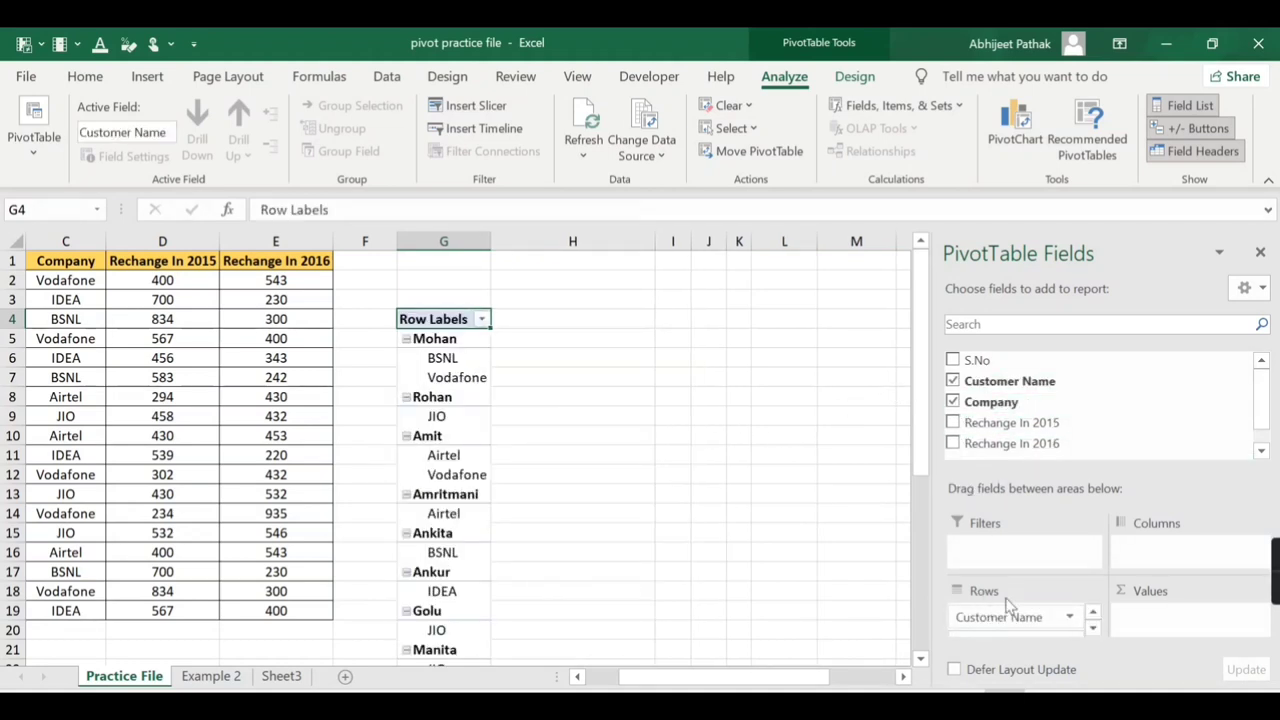
Step: Count Customer Name in Values, noting Mohan's count of 2, then remove Company again
click(1092, 629)
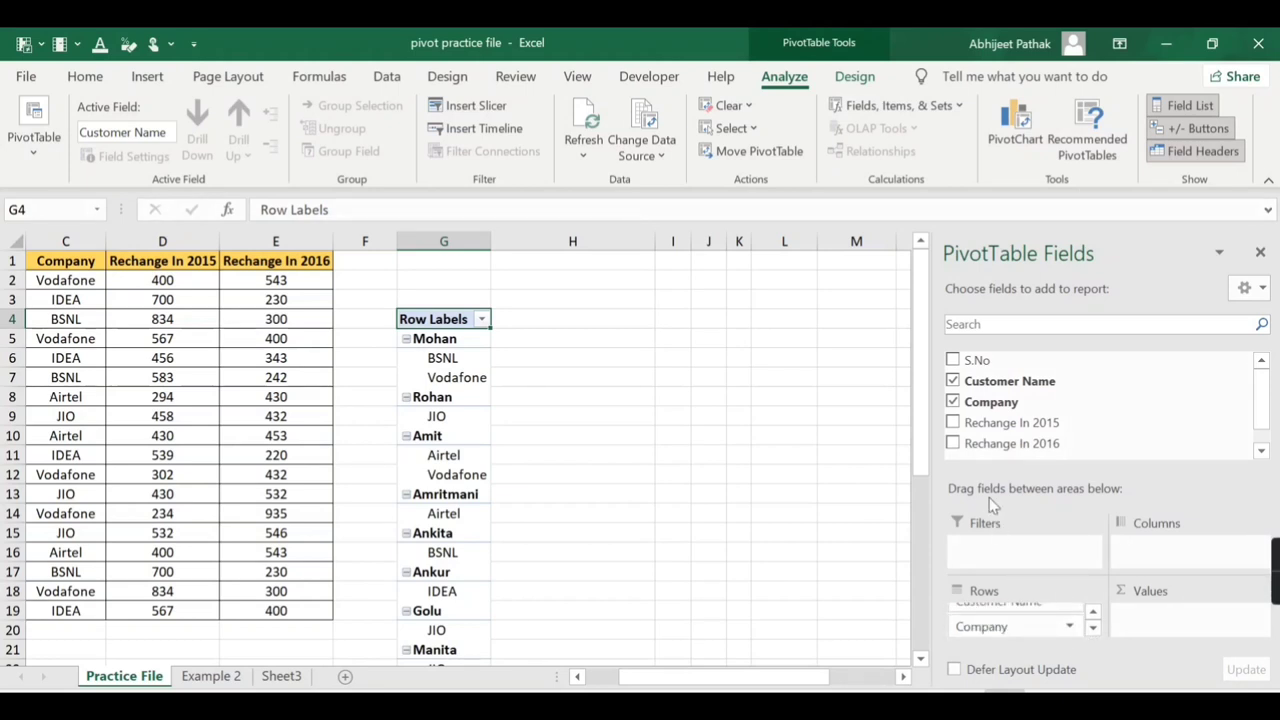
drag(1010, 381, 1150, 617)
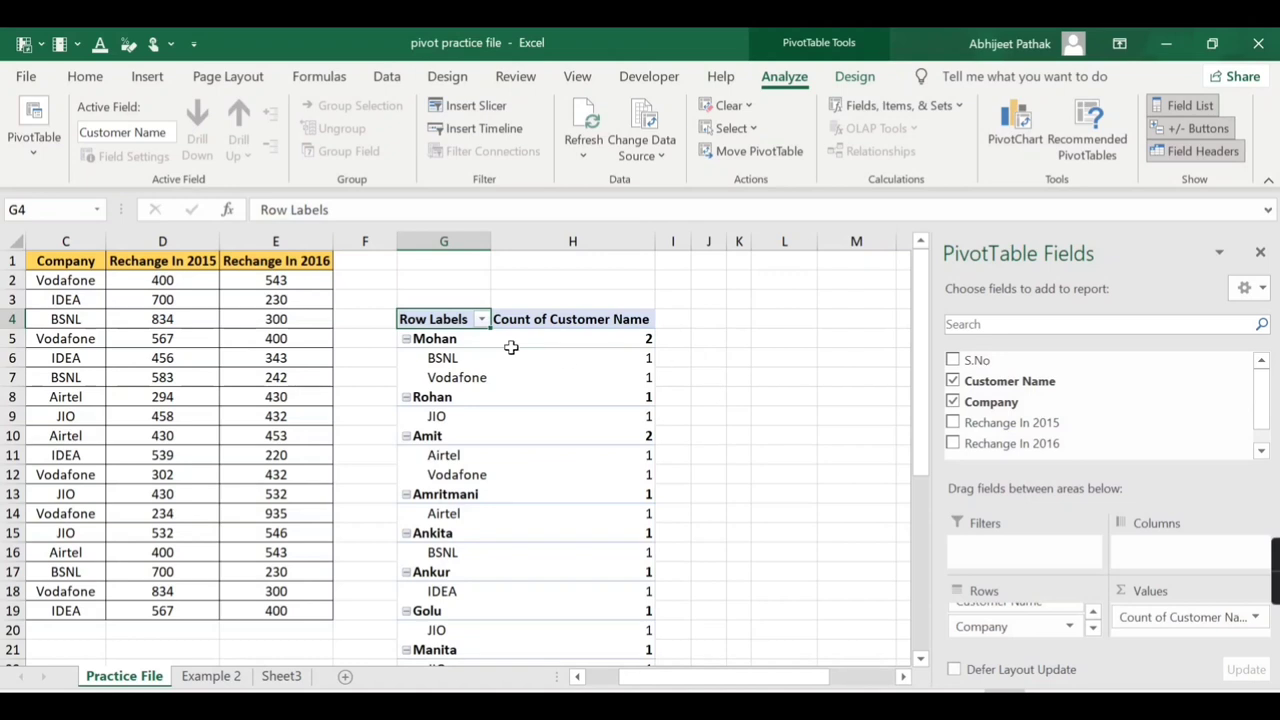
click(452, 340)
click(636, 339)
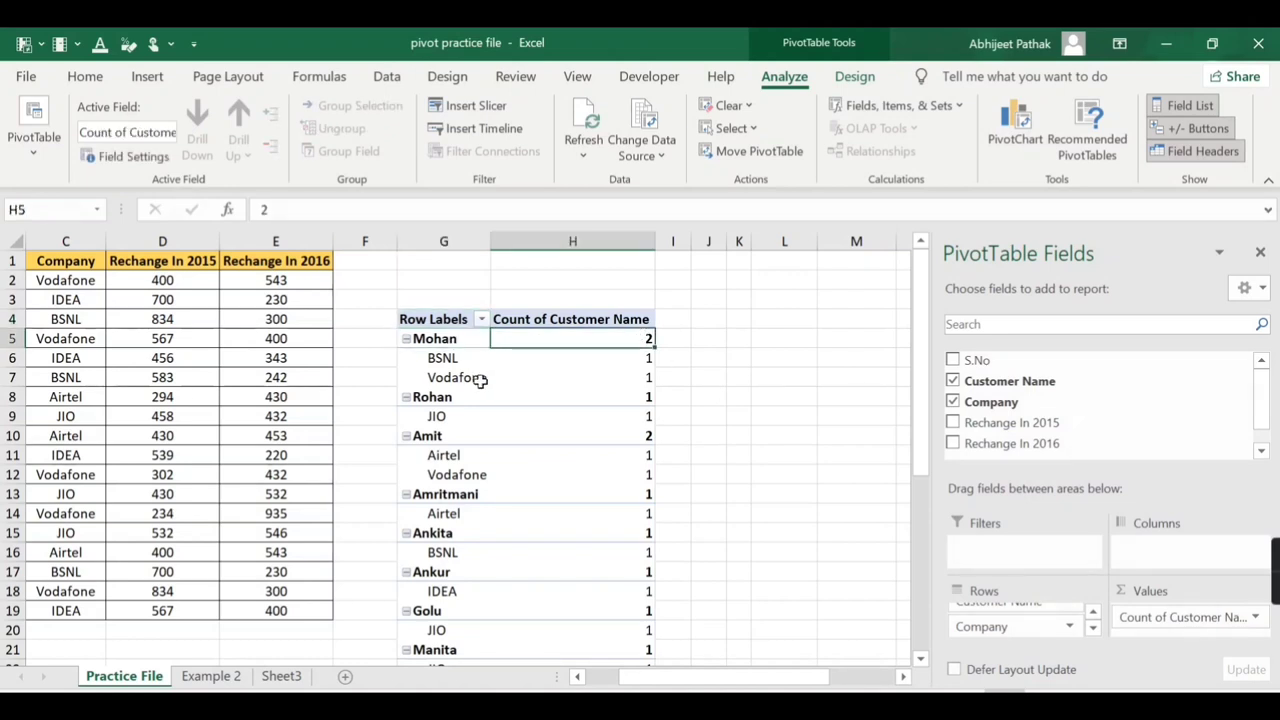
mouse_move(625, 443)
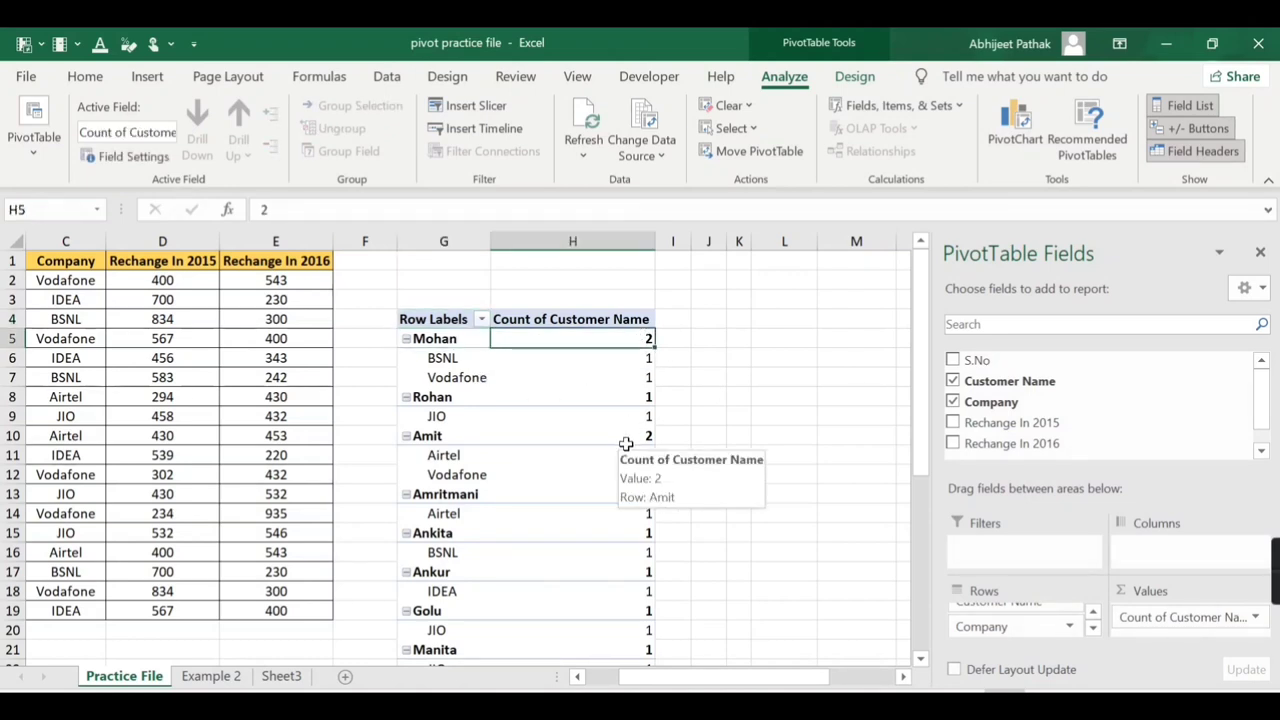
scroll(614, 486, down, 1)
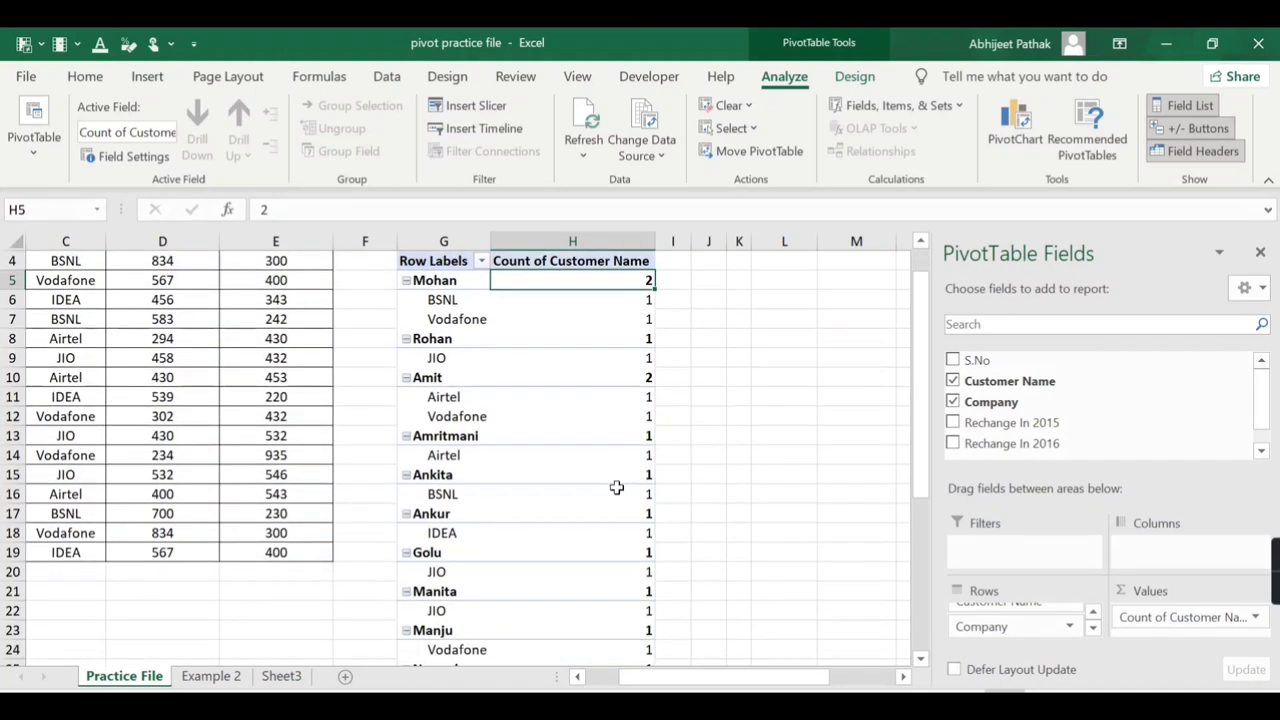
scroll(609, 500, up, 1)
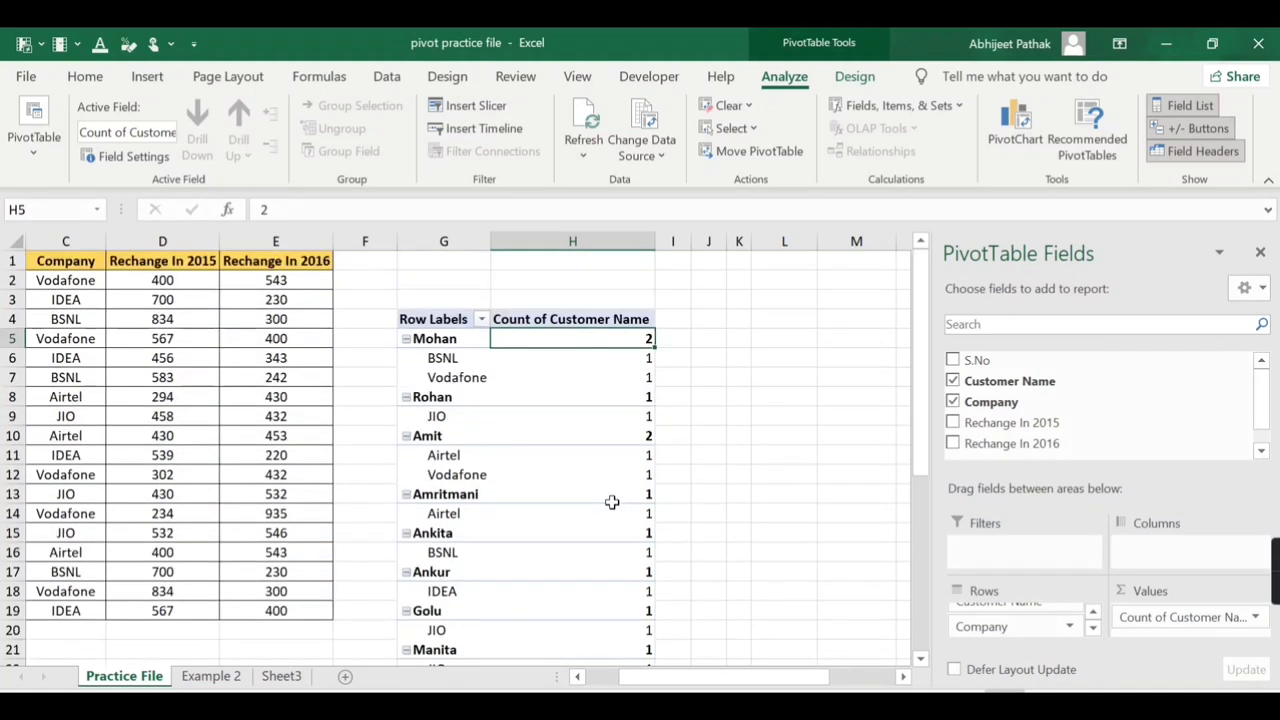
click(952, 401)
Step: Remove Customer Name to empty the pivot, then switch to the Example 2 sales sheet
click(952, 381)
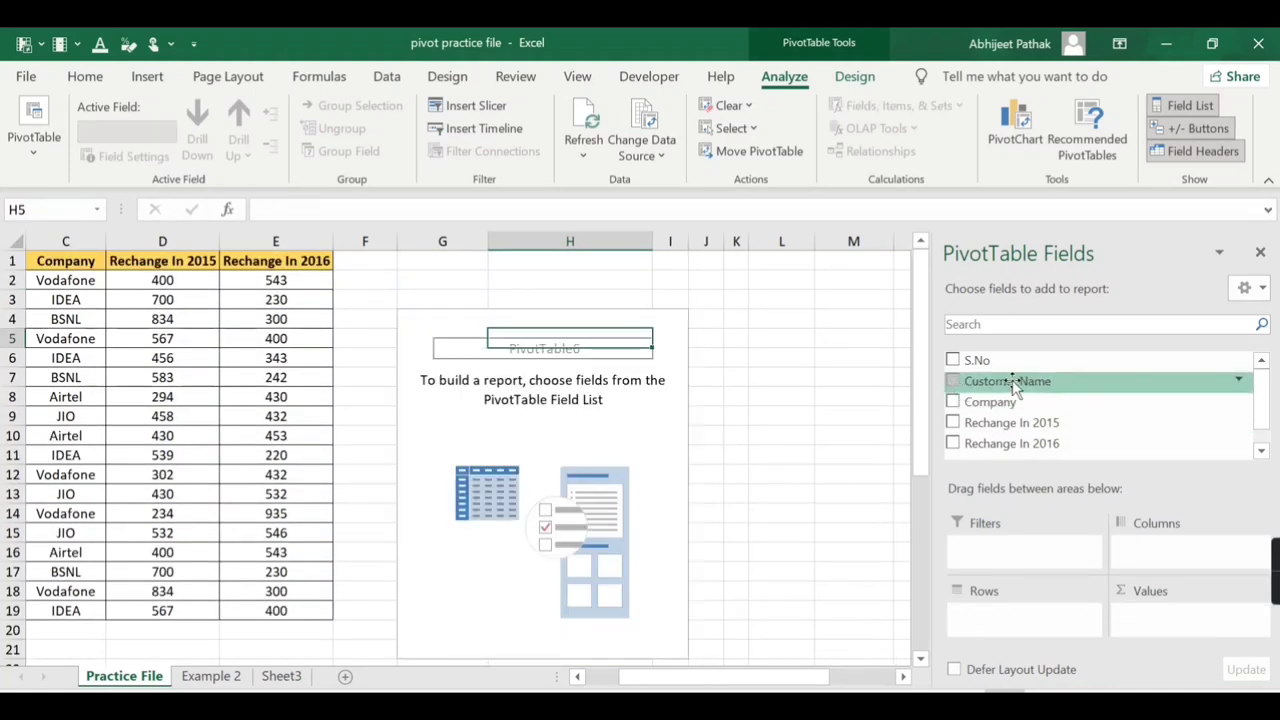
click(211, 676)
click(100, 452)
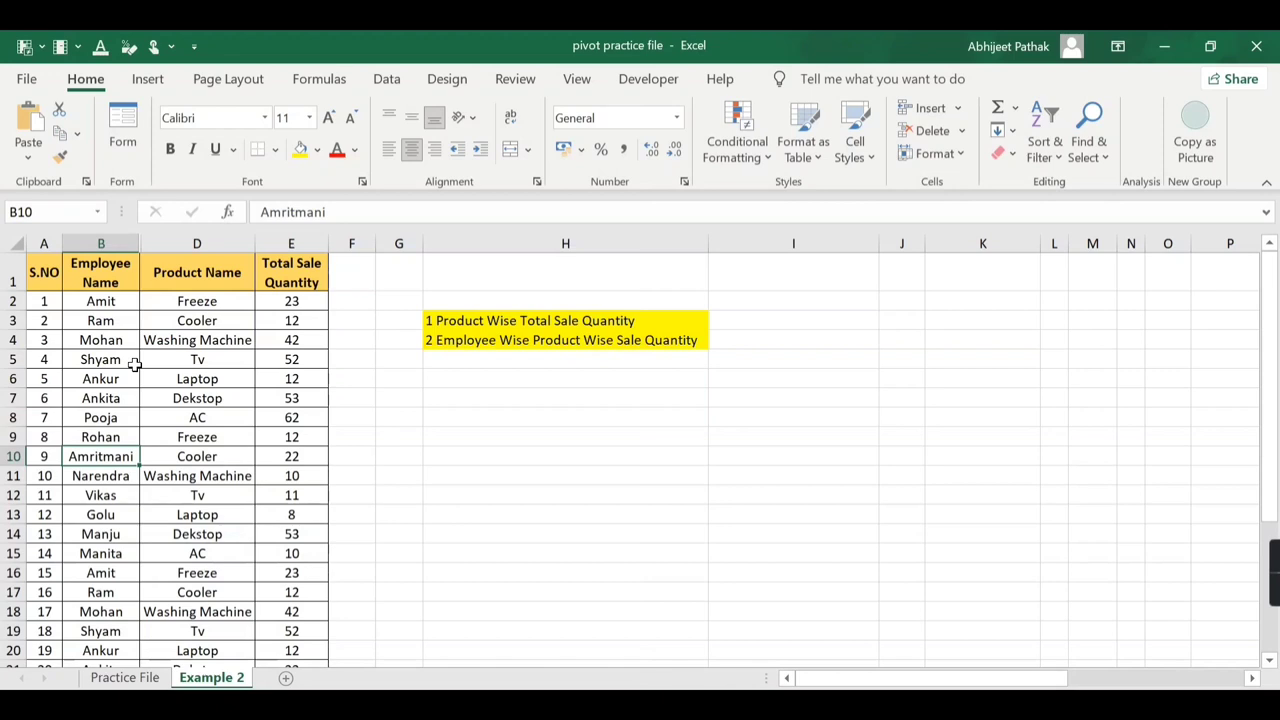
click(43, 274)
click(113, 272)
click(200, 273)
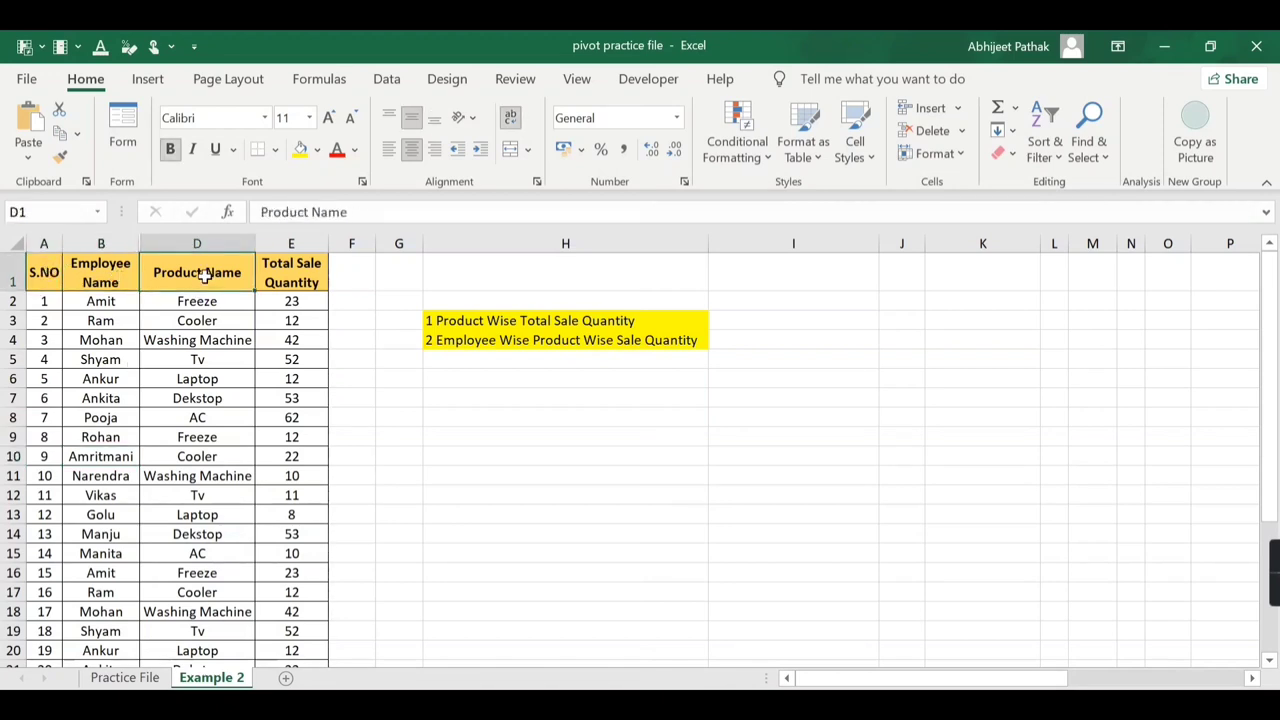
click(297, 289)
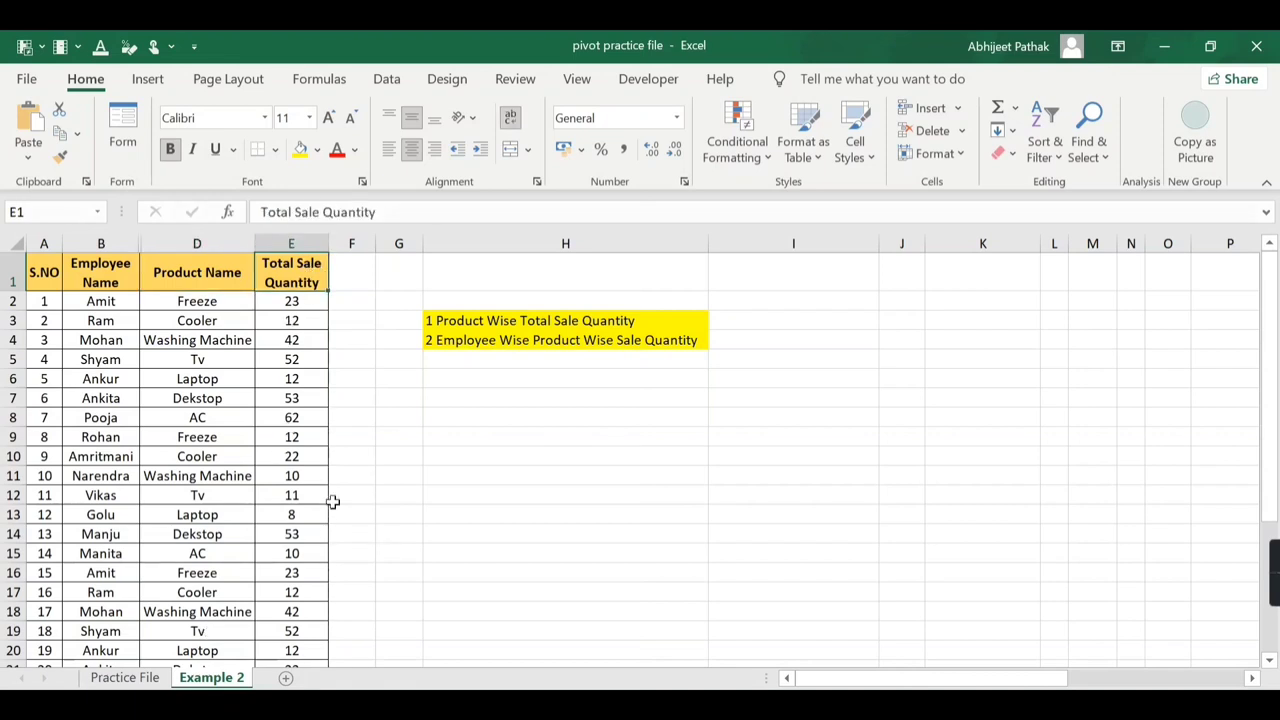
click(437, 323)
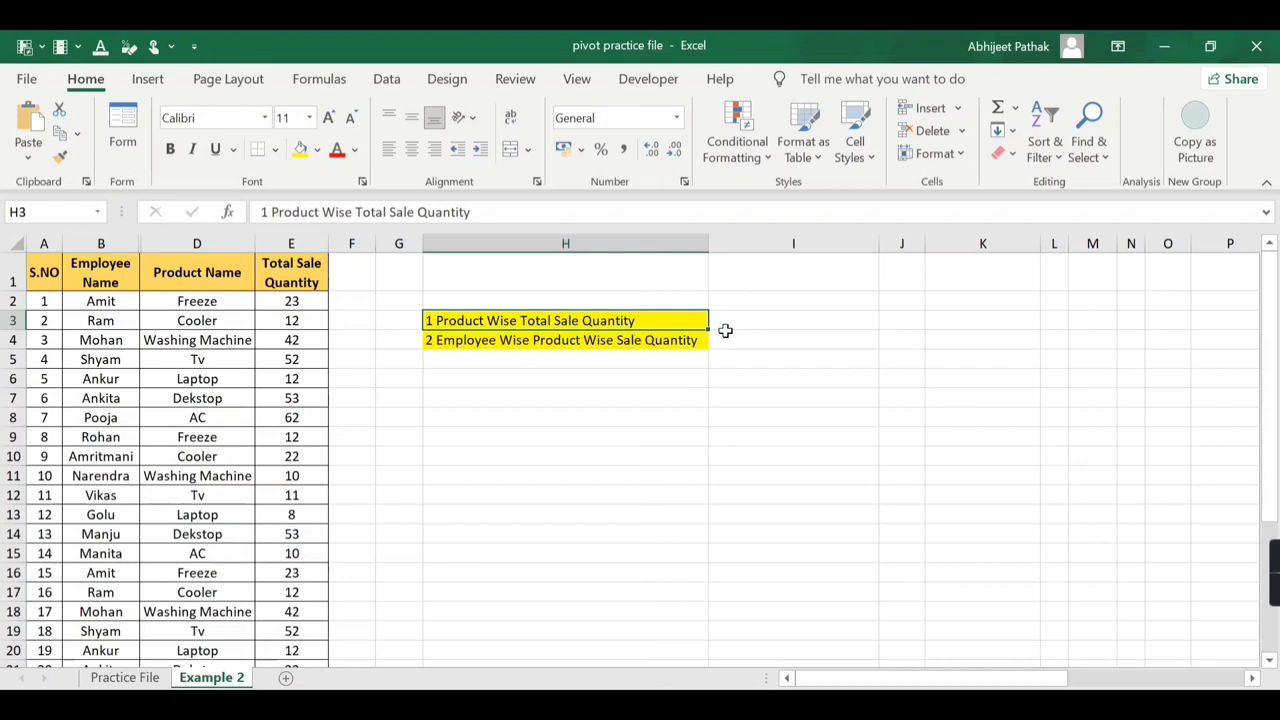
click(435, 341)
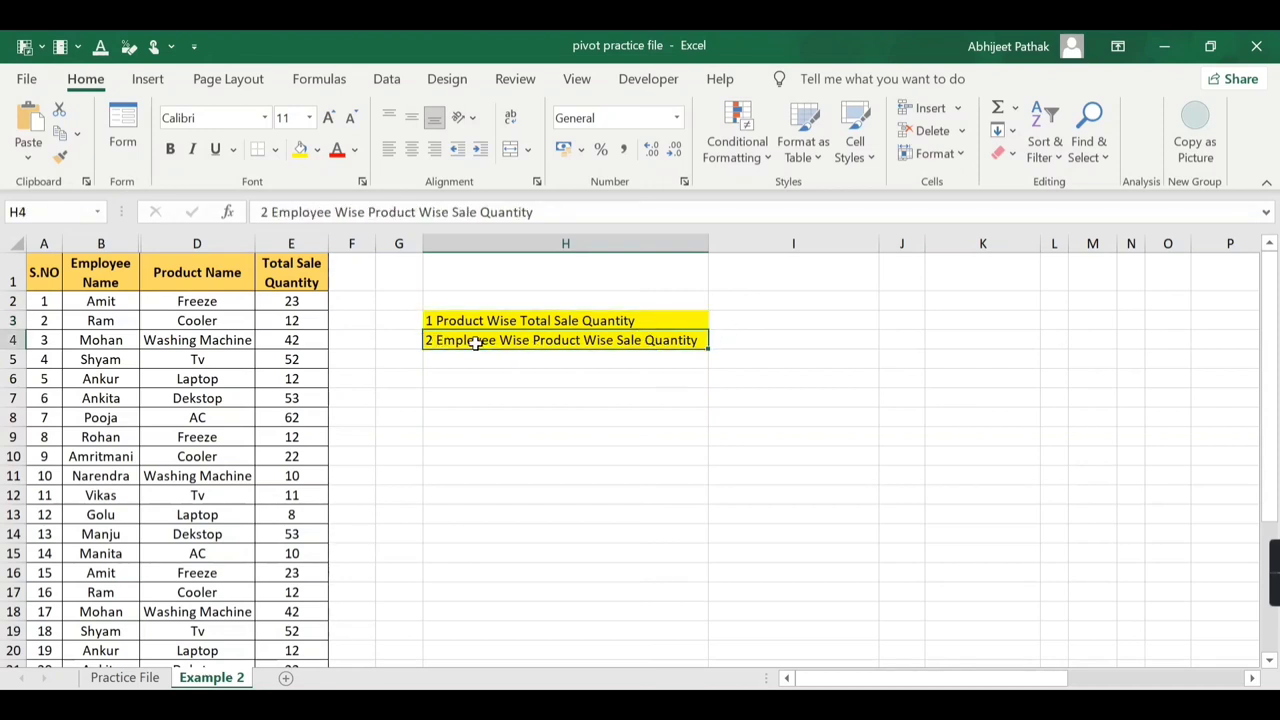
Step: Insert 'total' before 'Sale' in the second task note and autofit column H
double_click(611, 340)
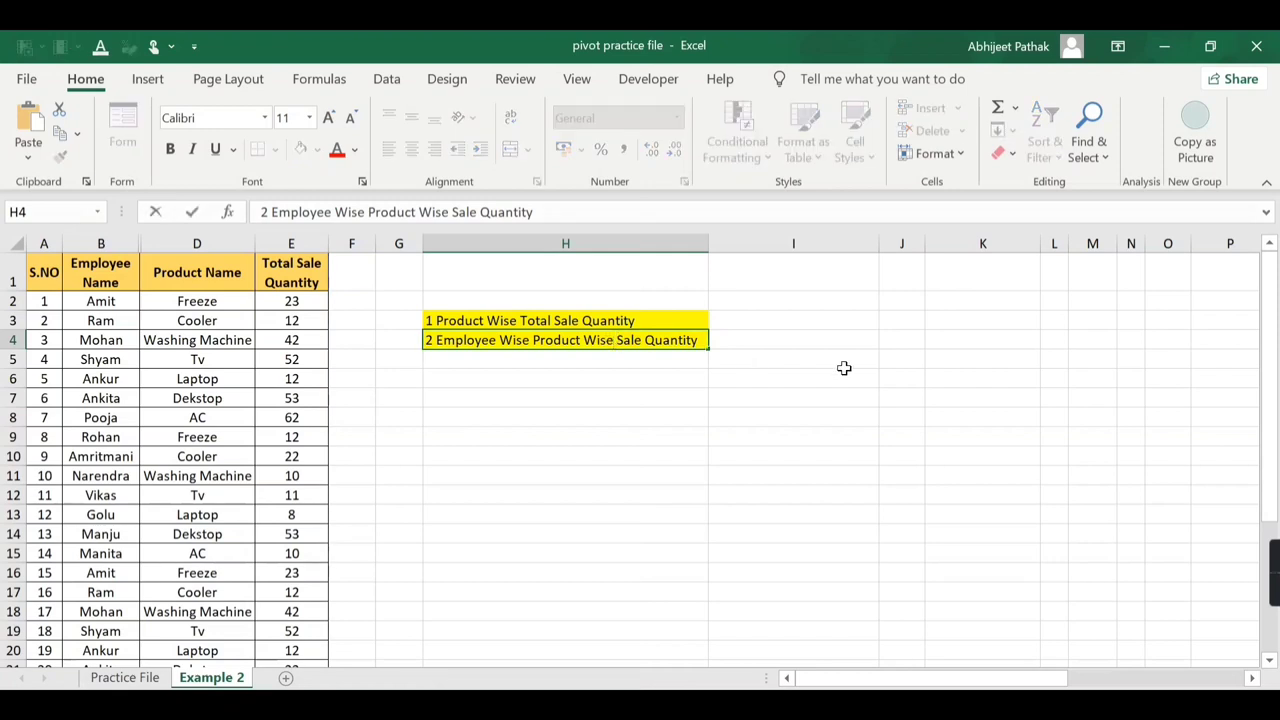
text(total)
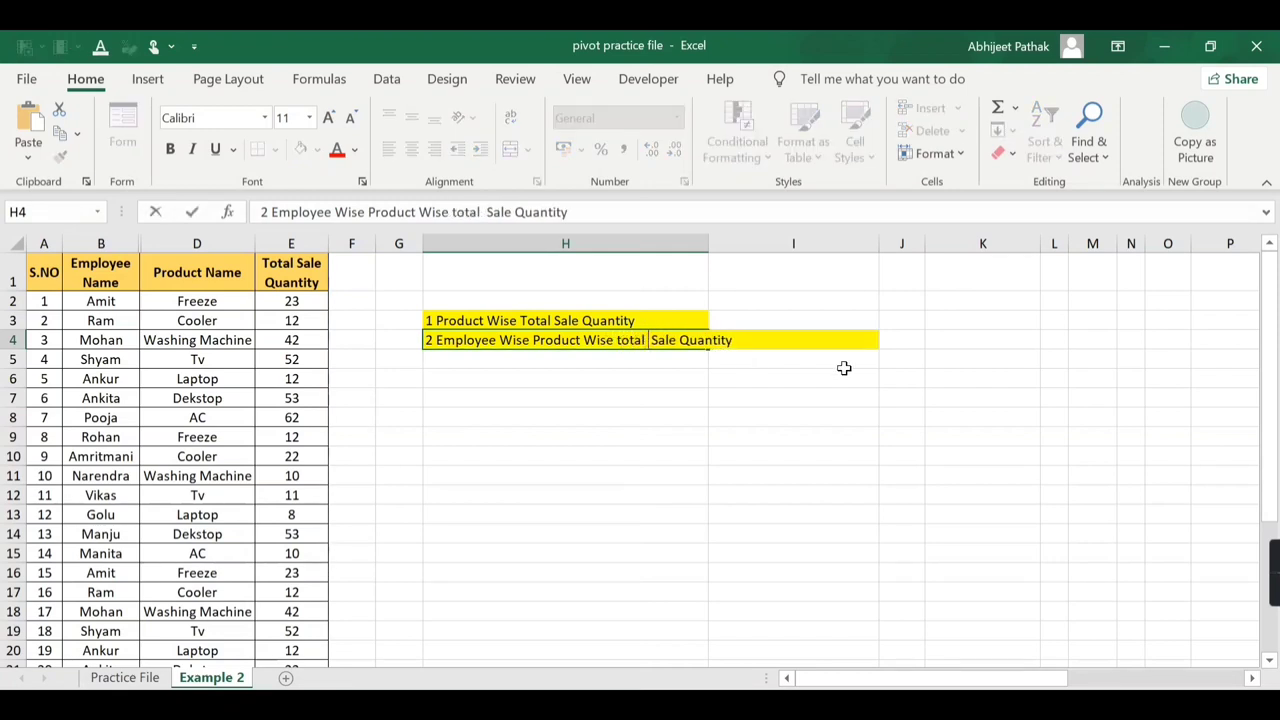
click(714, 381)
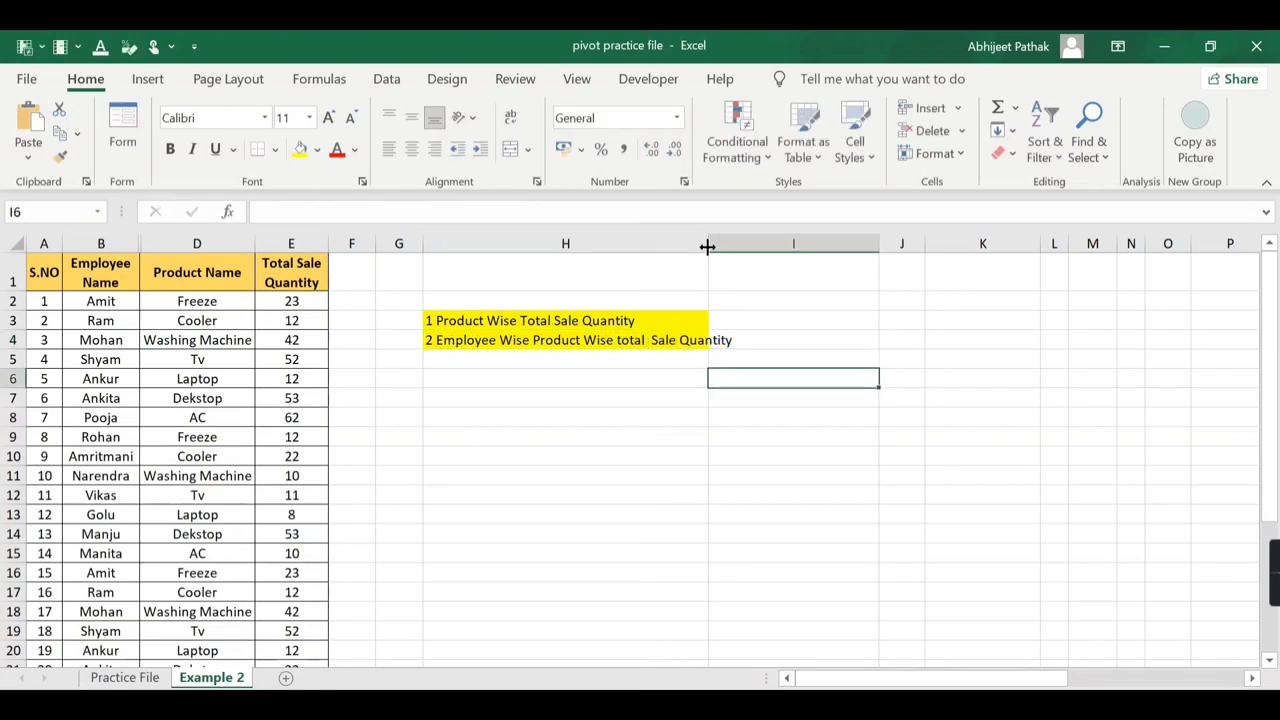
double_click(708, 244)
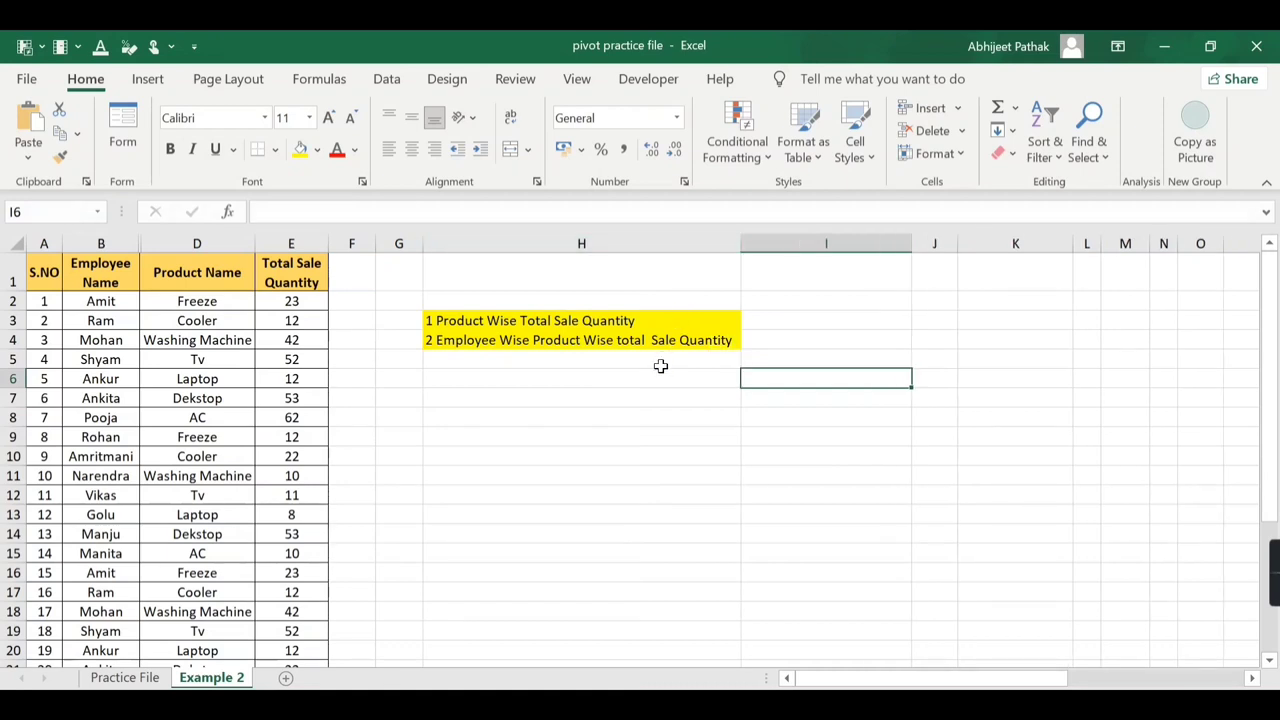